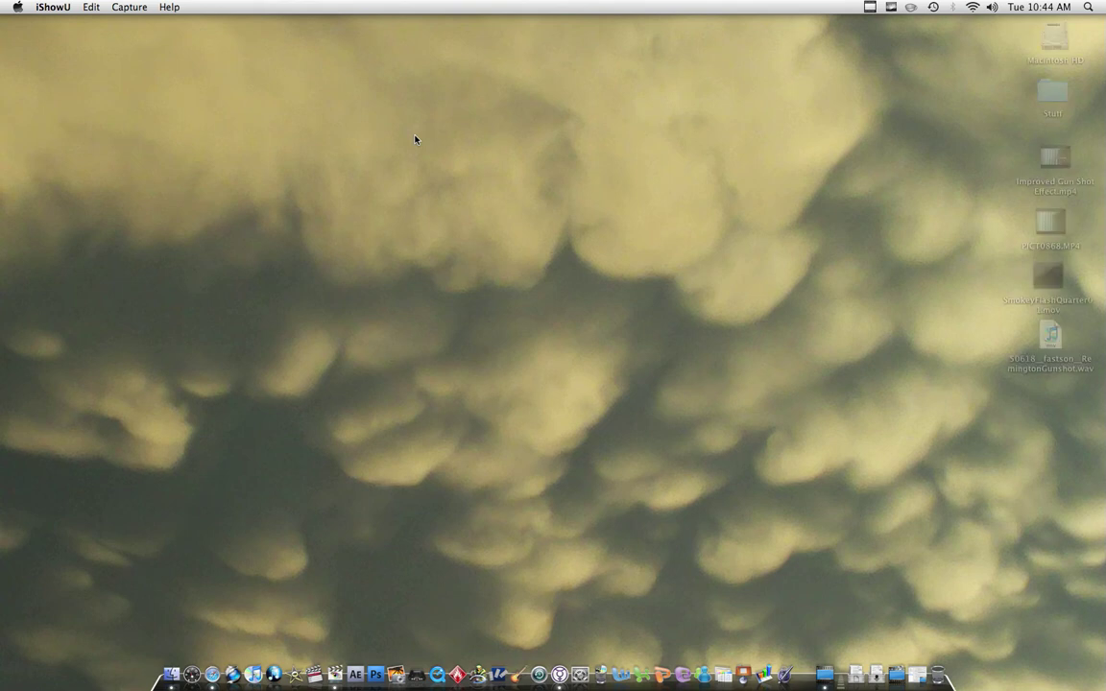
Activate the Finder desktop and pick out the Improved Gun Shot Effect.mp4 file
left_click(415, 134)
left_click(1042, 183)
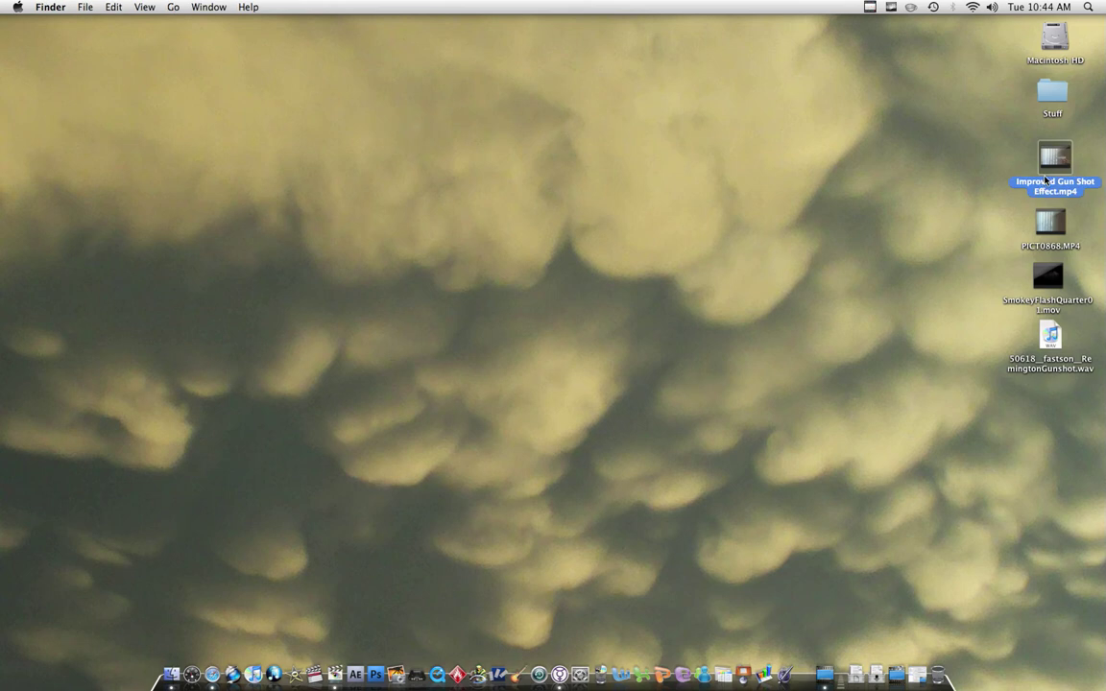
key("space")
key("XF86AudioRaiseVolume")
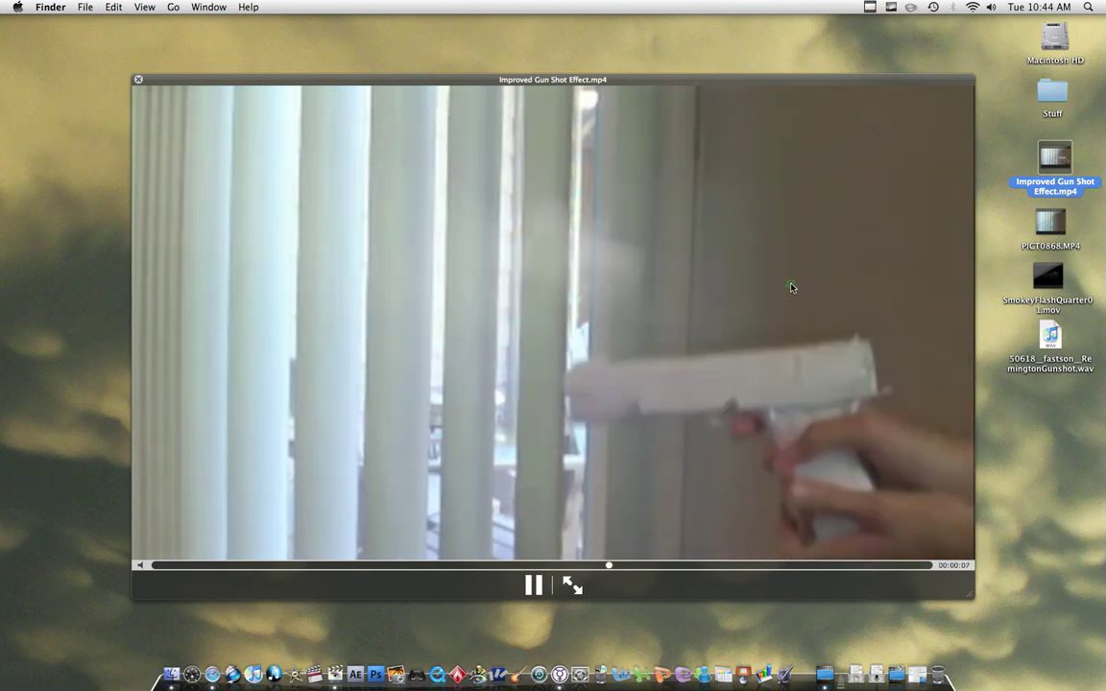
left_click(139, 79)
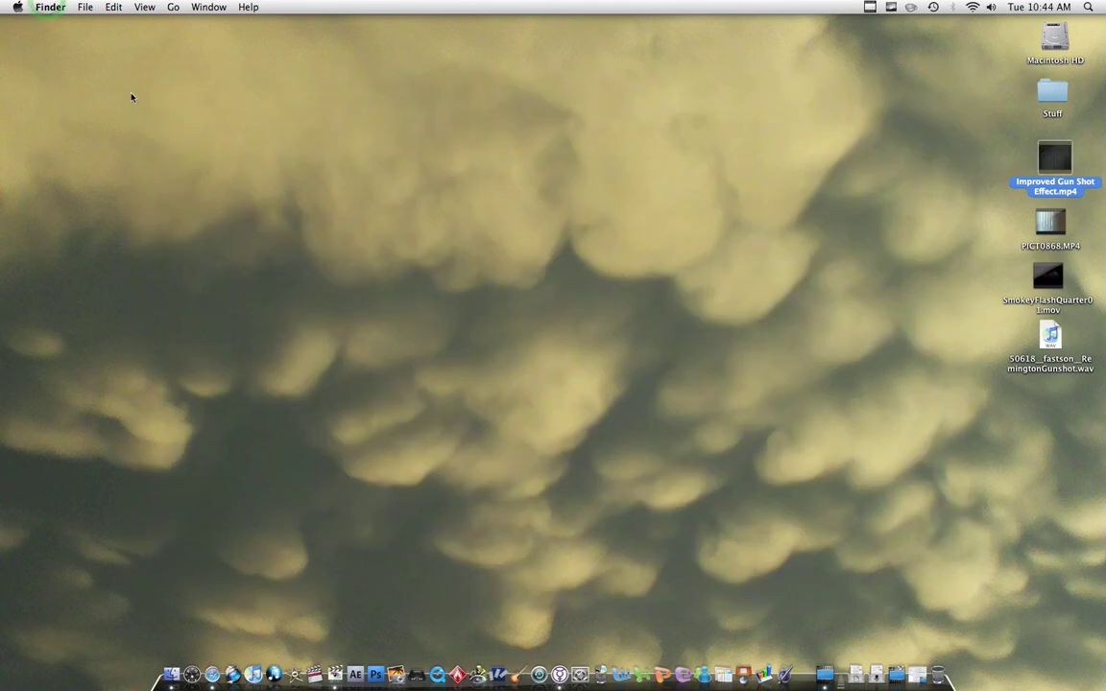
left_click(451, 265)
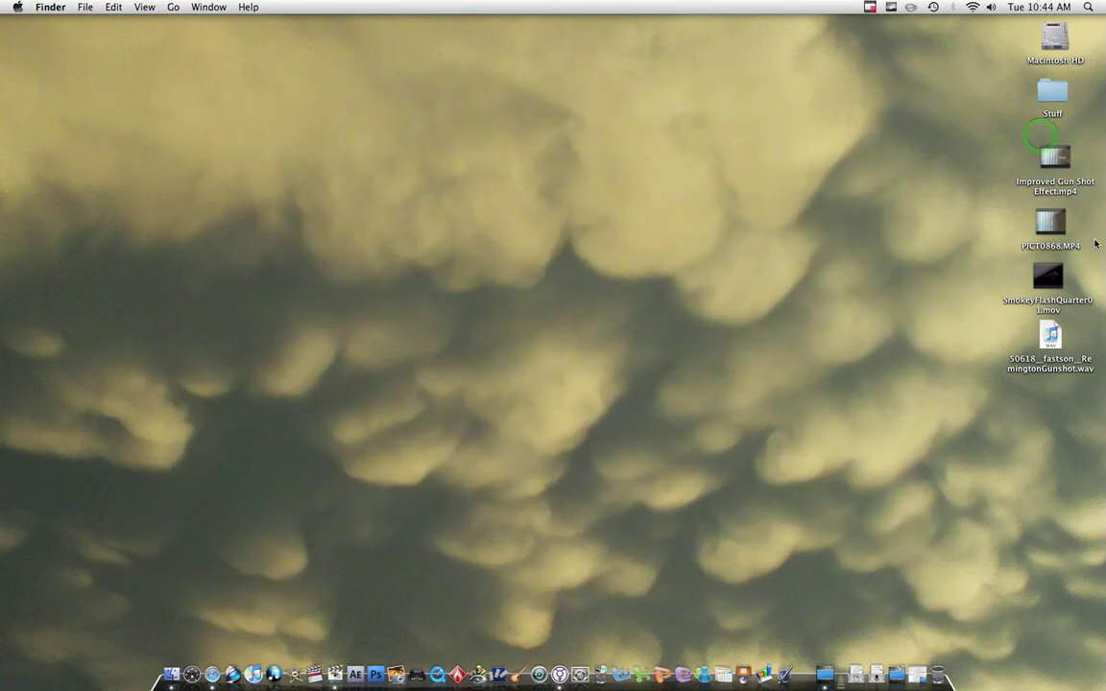
left_click(1061, 224)
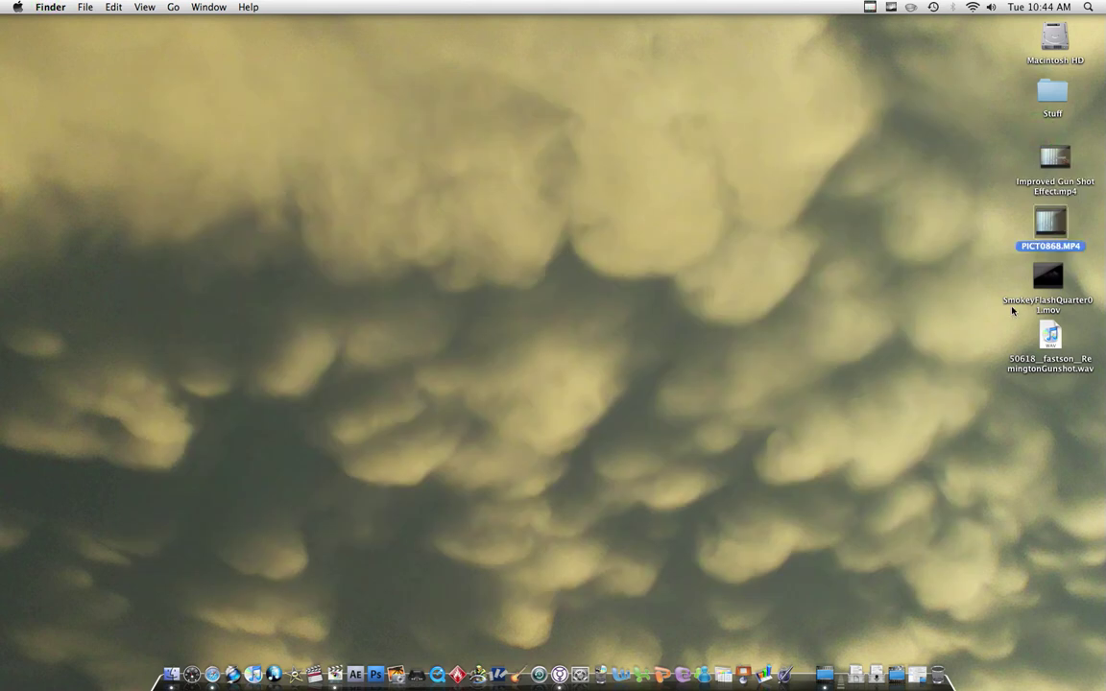
key("space")
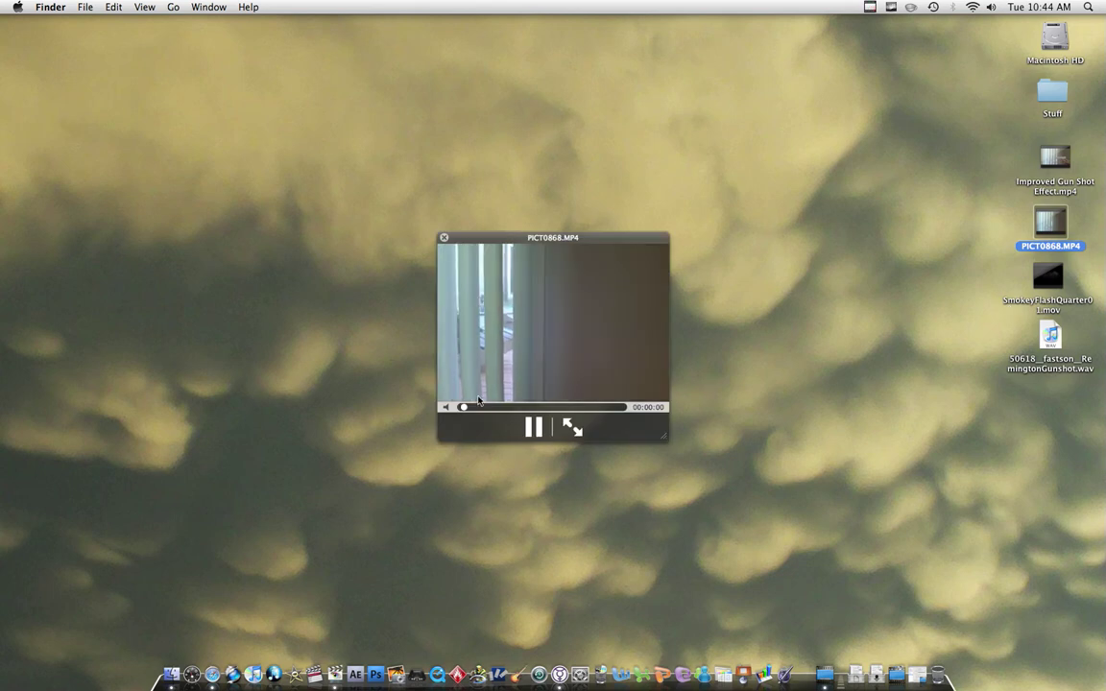
left_click_drag(485, 411, 596, 405)
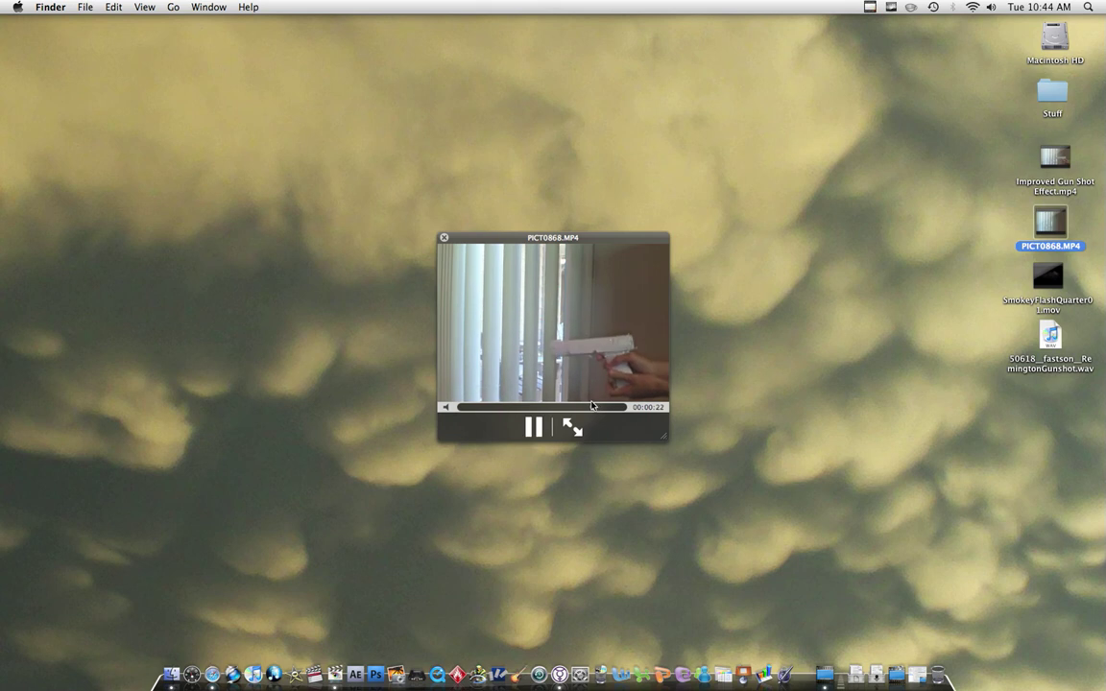
left_click(445, 238)
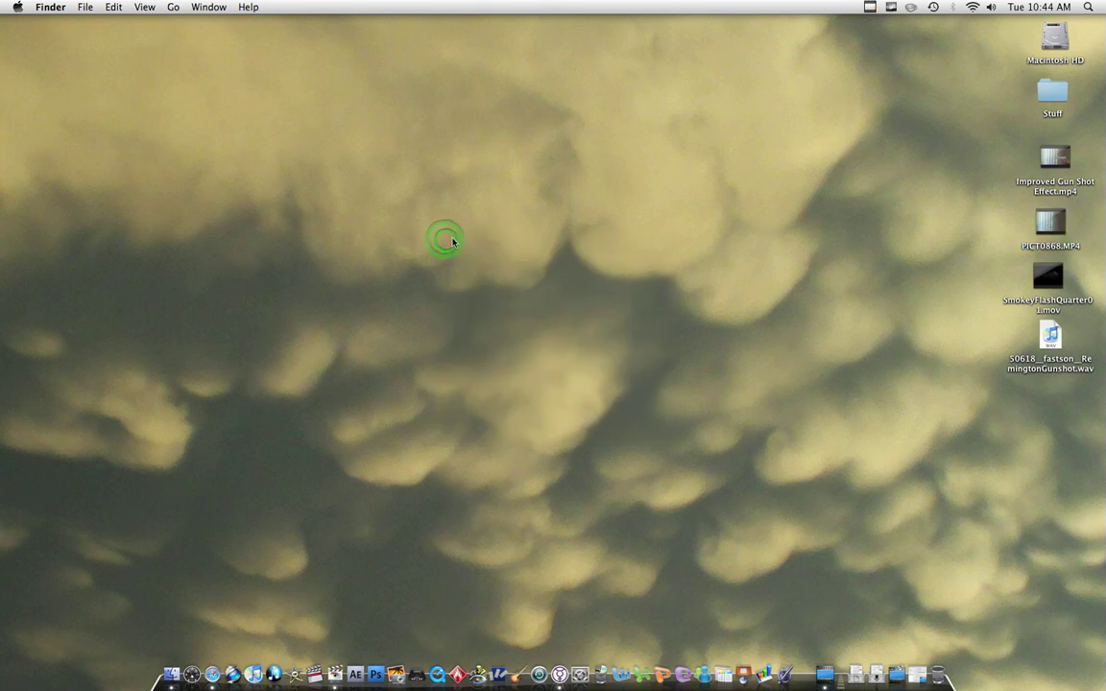
left_click(1049, 276)
key("space")
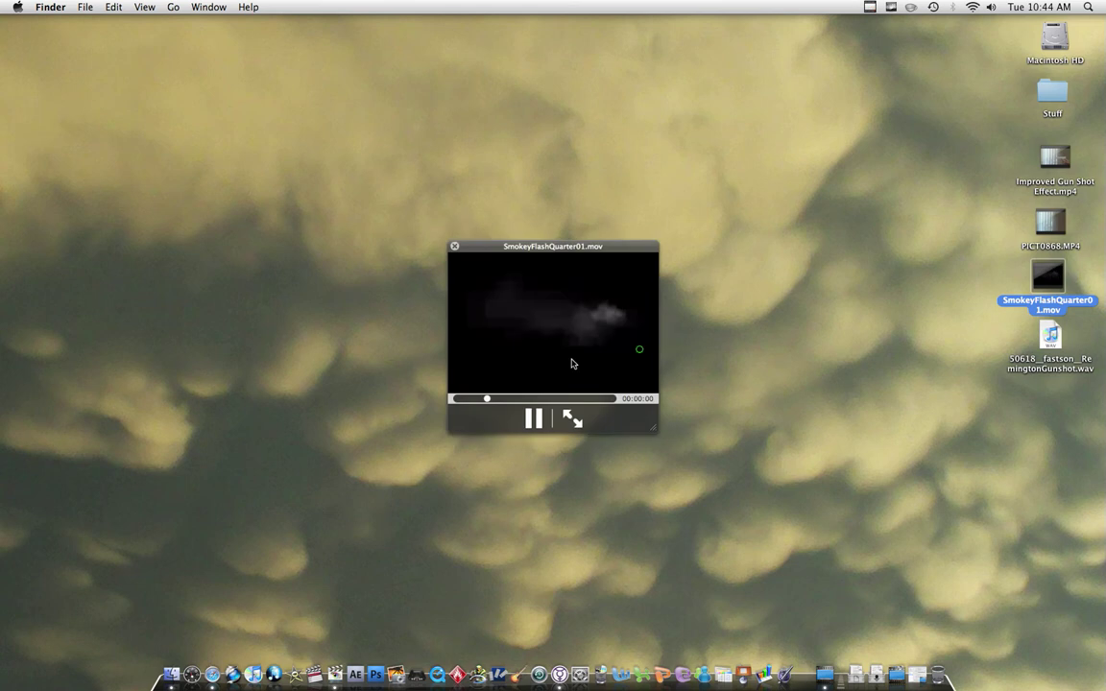
left_click_drag(533, 396, 452, 399)
left_click(533, 419)
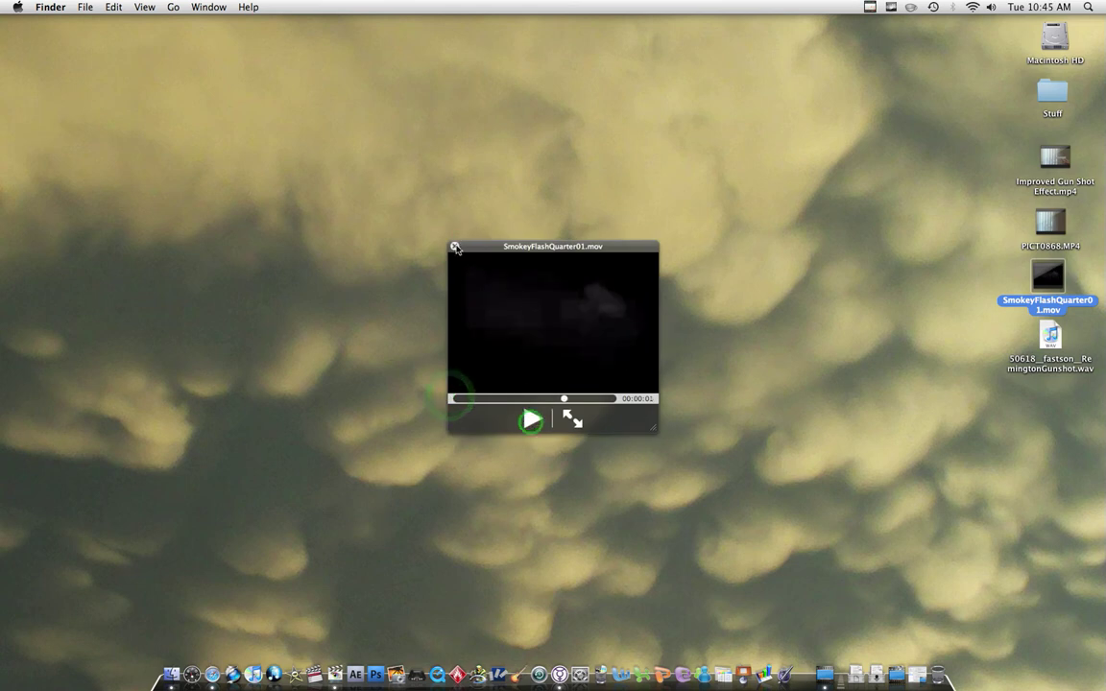
left_click(455, 246)
left_click(456, 246)
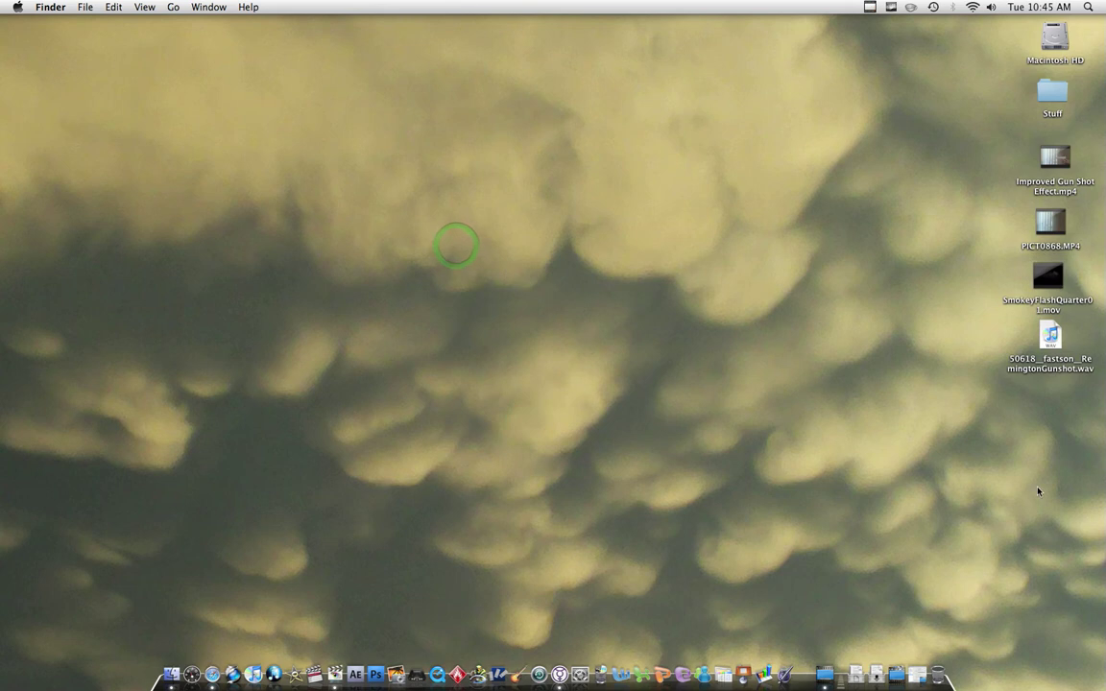
left_click(1050, 336)
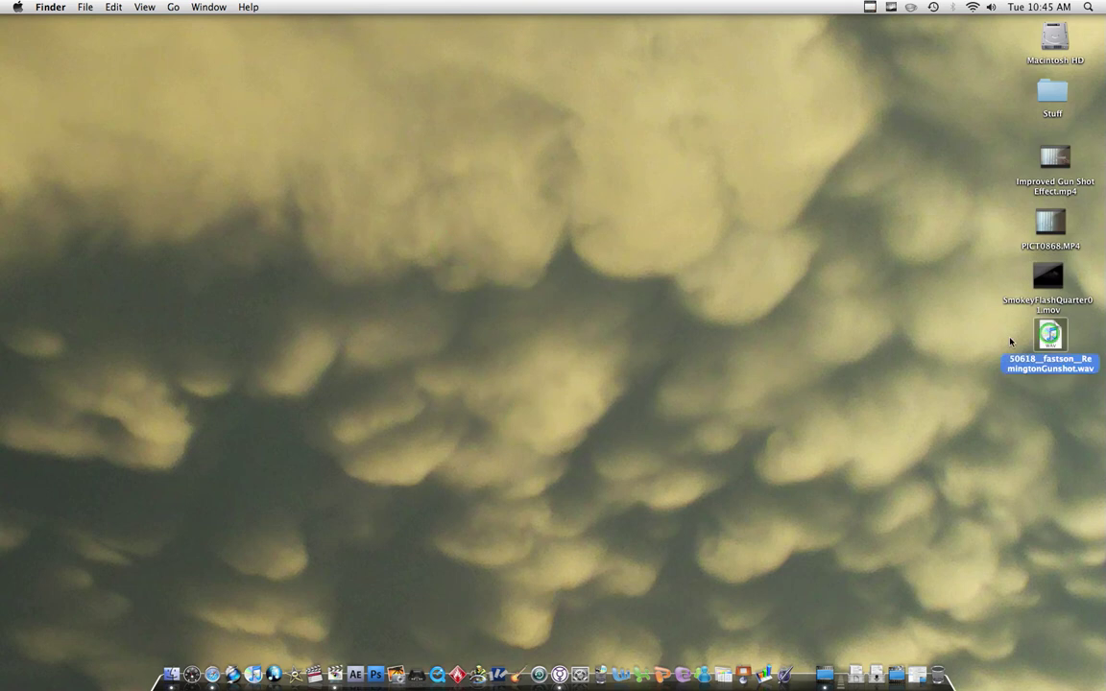
key("space")
left_click_drag(393, 437, 583, 441)
left_click(478, 363)
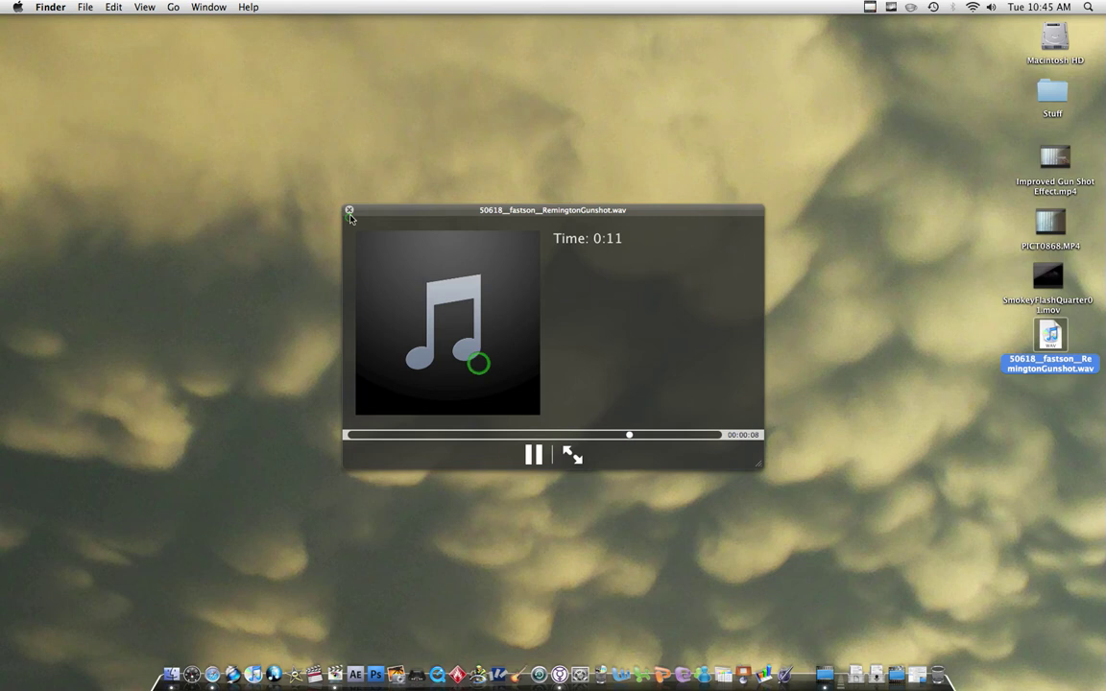
left_click(348, 210)
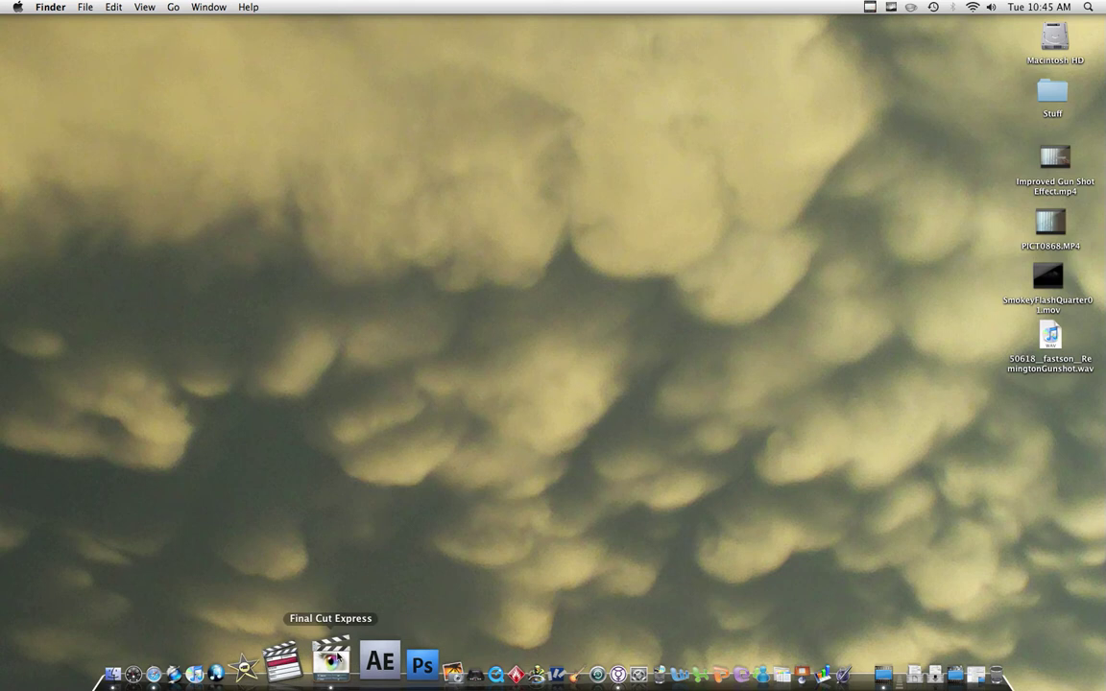
Switch to Final Cut Express from the Dock to show its project windows
left_click(332, 661)
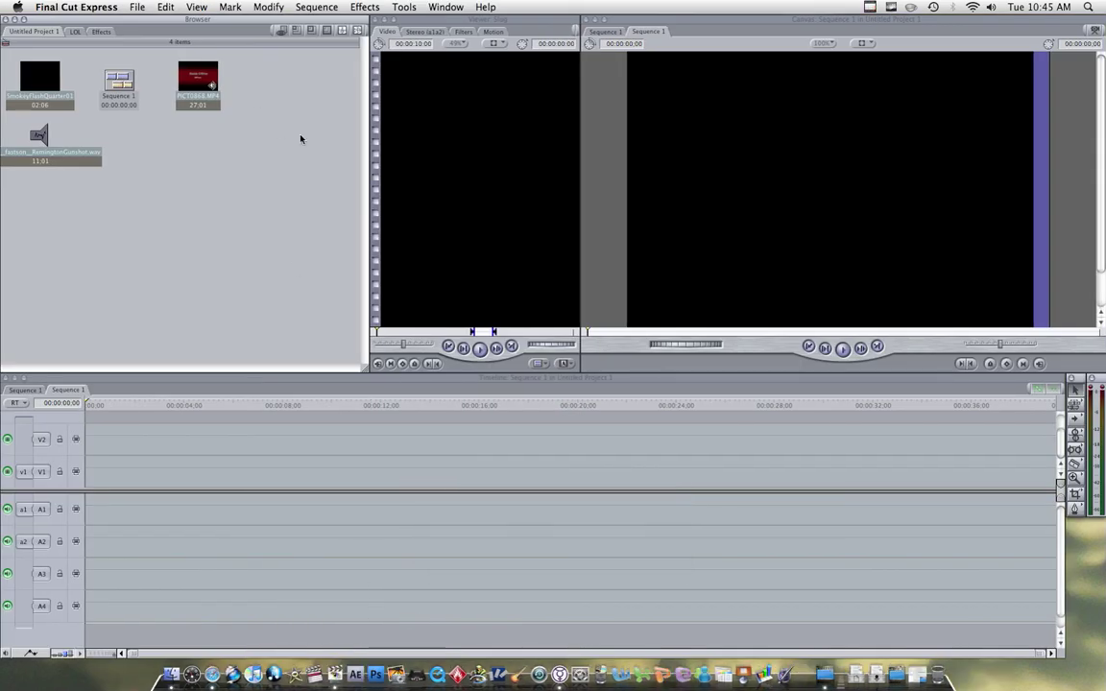
Place PICT0868.MP4 from the Browser onto the V1 and A1-A2 tracks of Sequence 1
left_click(301, 135)
left_click(213, 87)
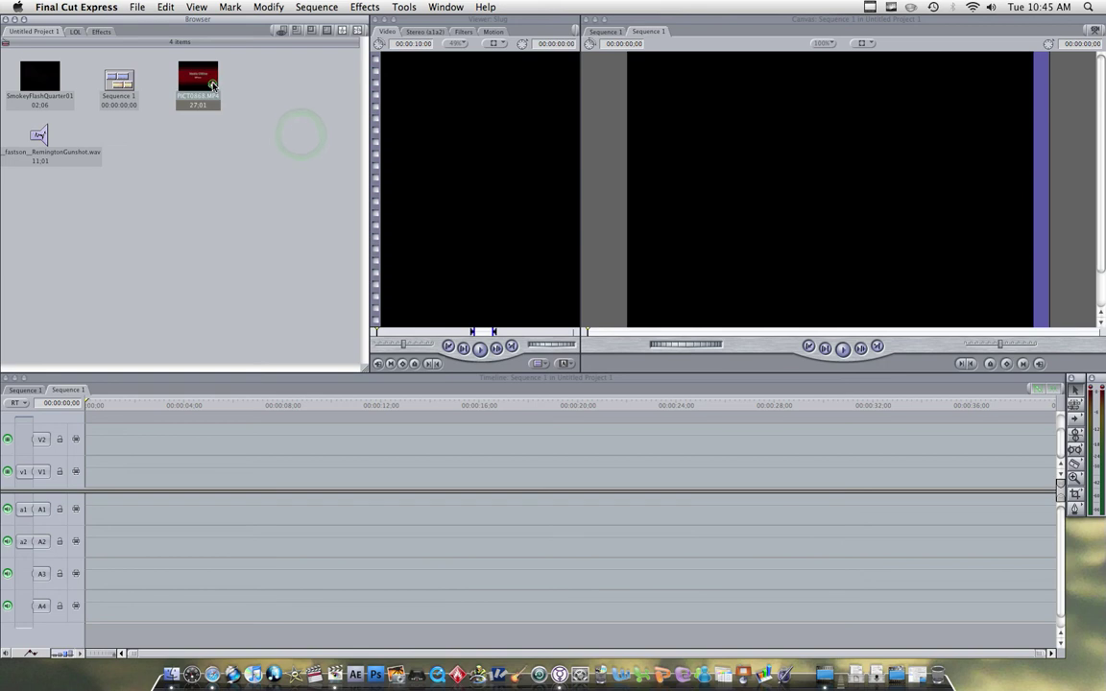
left_click(35, 73)
left_click(155, 178)
left_click(40, 135)
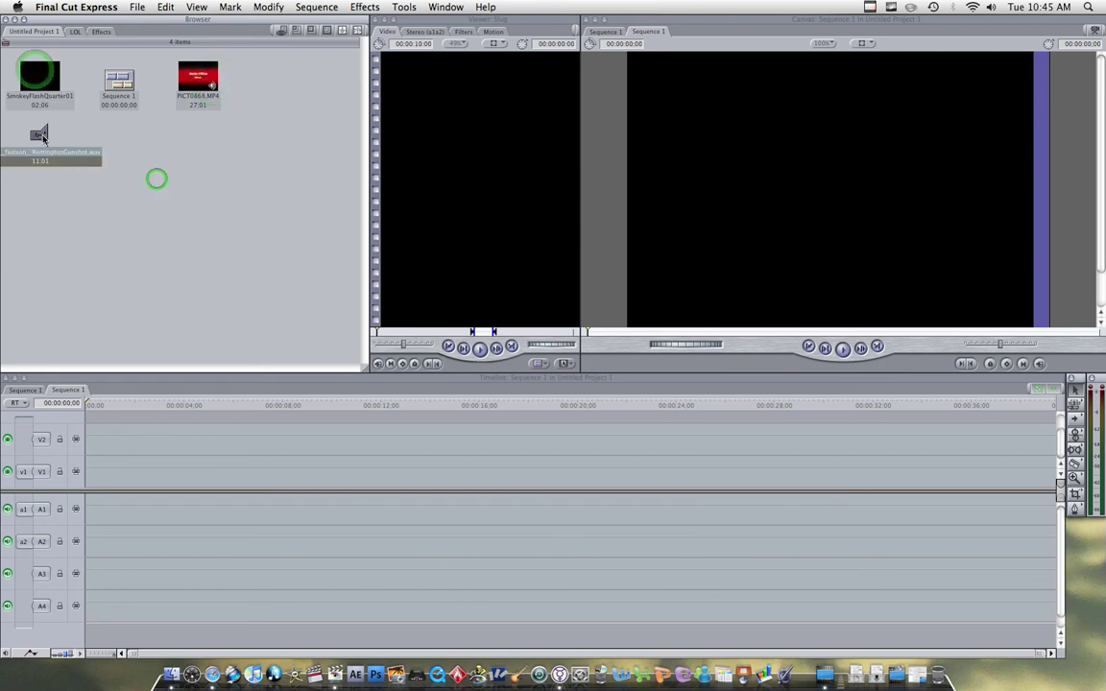
left_click(227, 185)
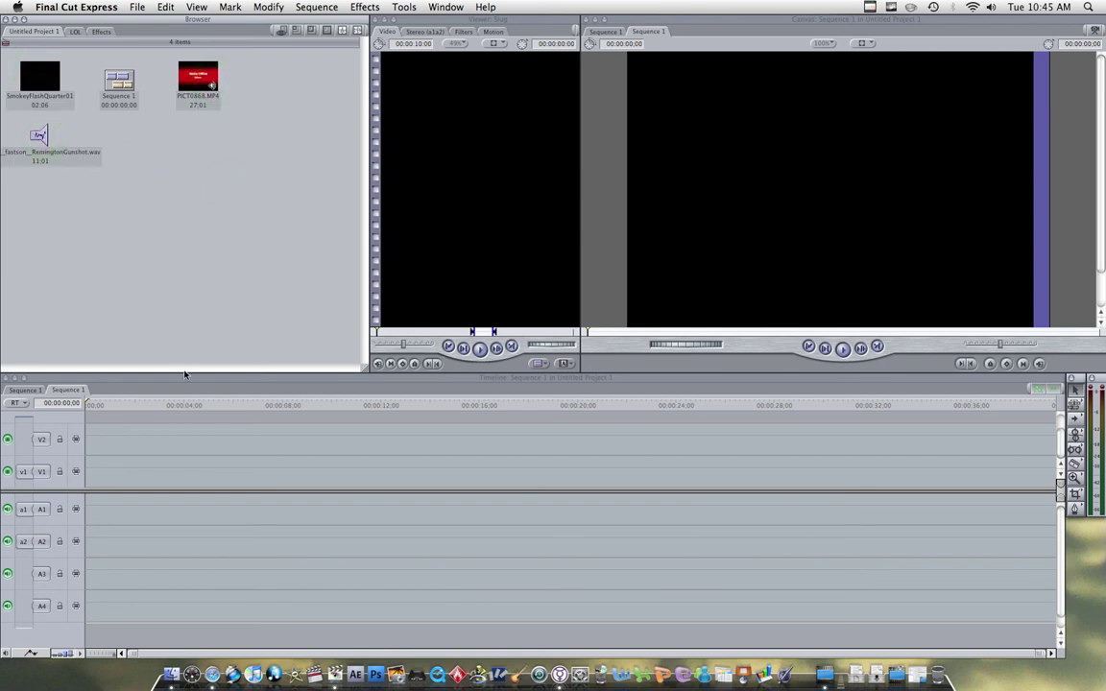
left_click_drag(212, 82, 94, 476)
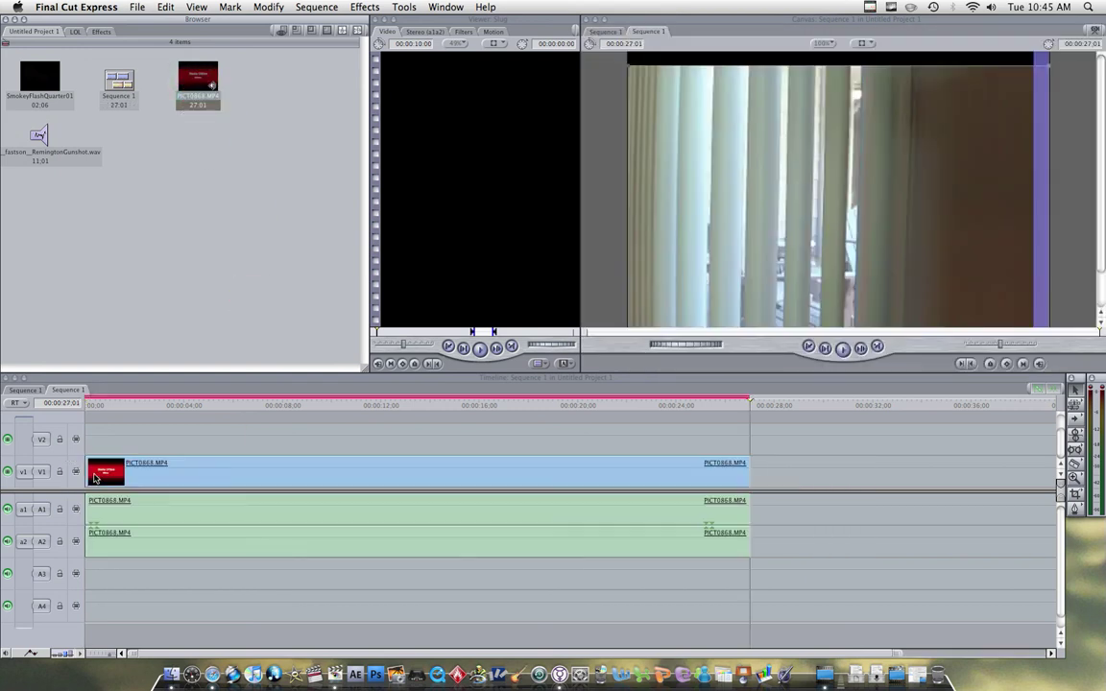
Trim PICT0868.MP4's start and end points so the sequence runs 09:23
left_click_drag(751, 403, 478, 390)
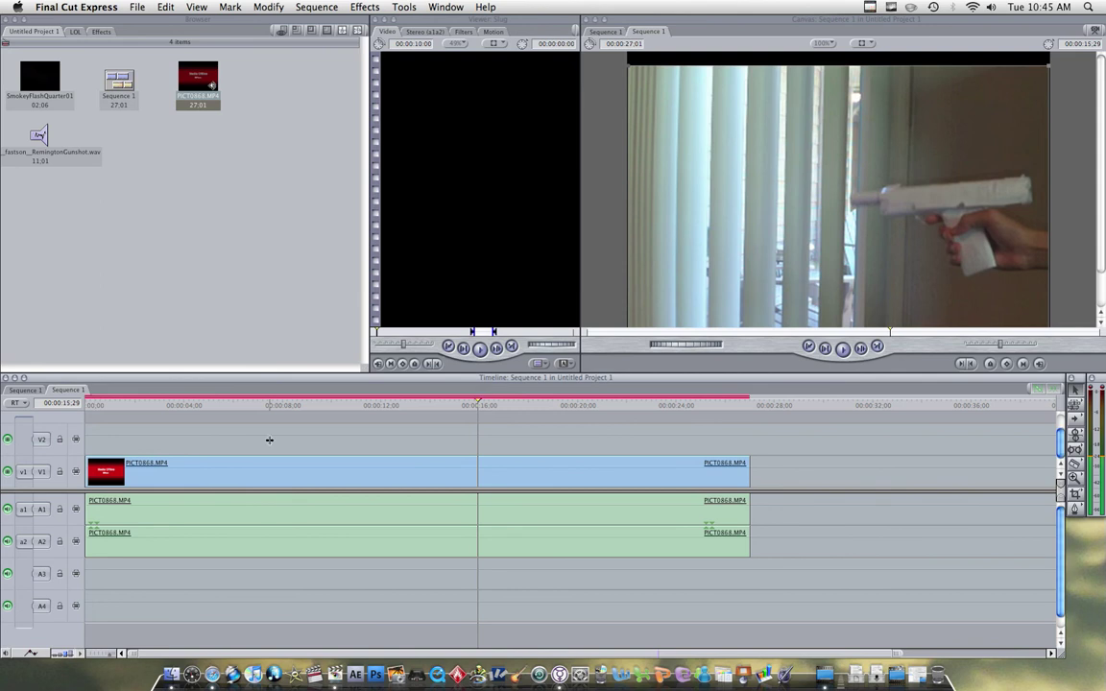
left_click_drag(85, 471, 134, 472)
left_click_drag(358, 405, 326, 405)
left_click_drag(356, 480, 325, 480)
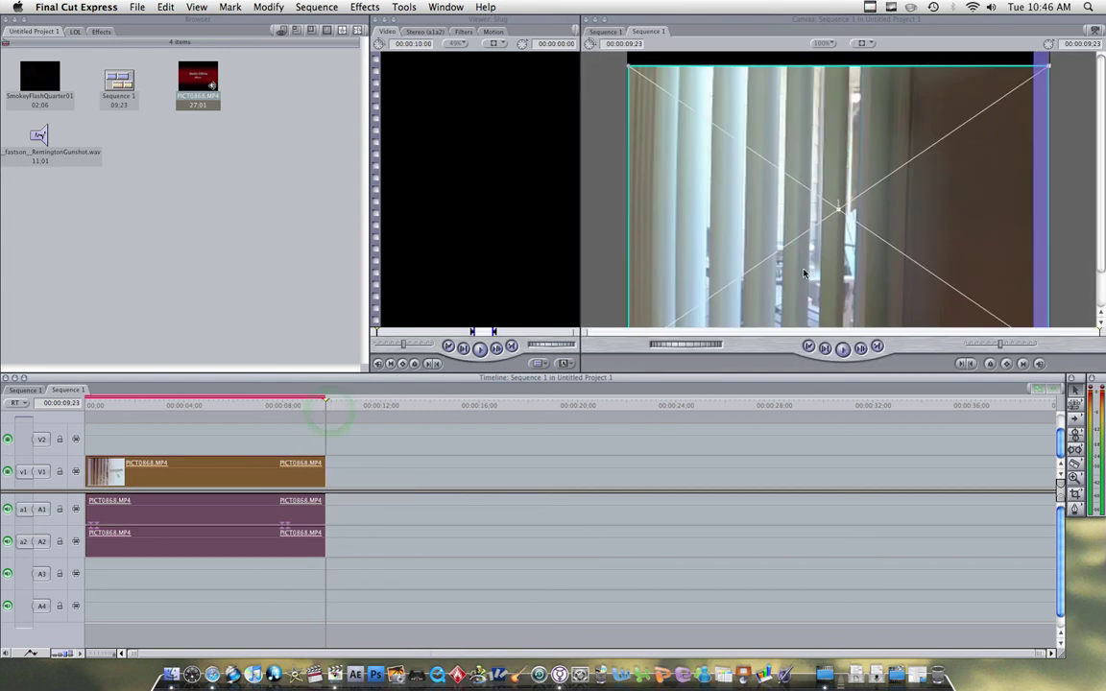
Set the Canvas to 50% and add Marker 1 at 00:00:06:26, where the gun fires
left_click(821, 44)
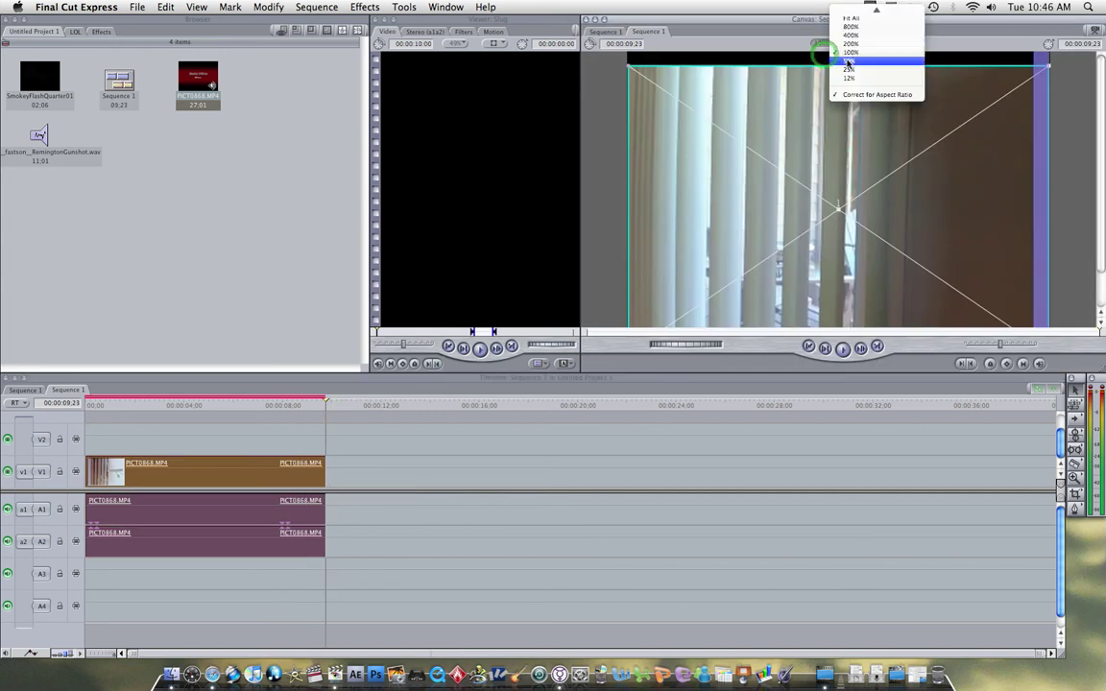
left_click(849, 63)
left_click(706, 114)
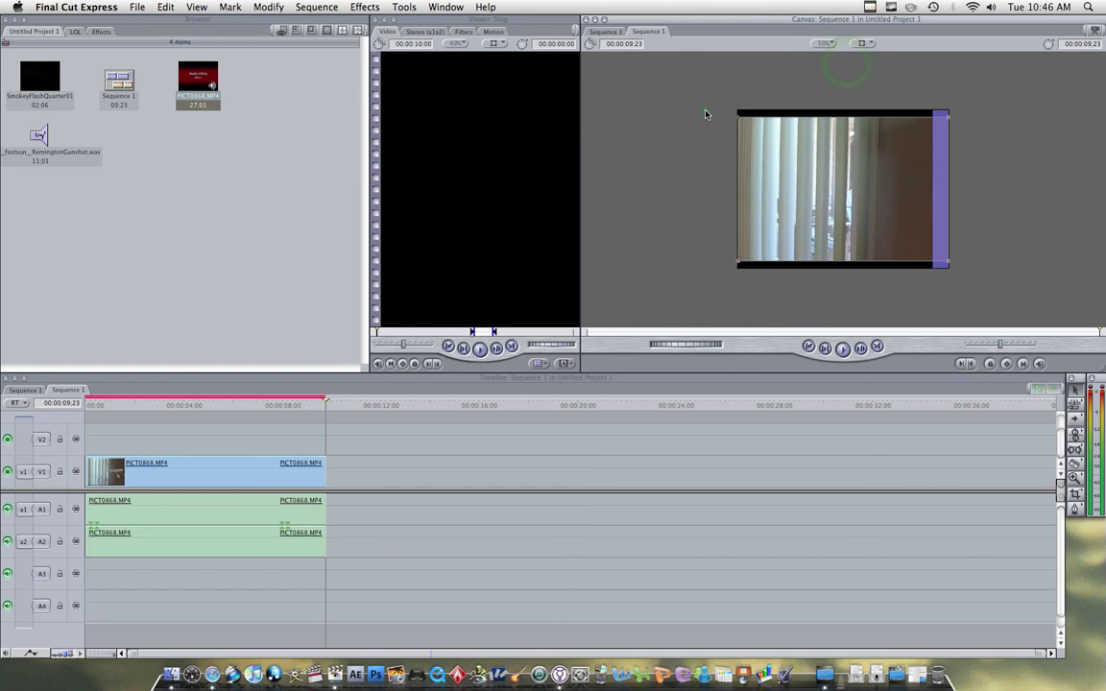
left_click_drag(333, 404, 255, 407)
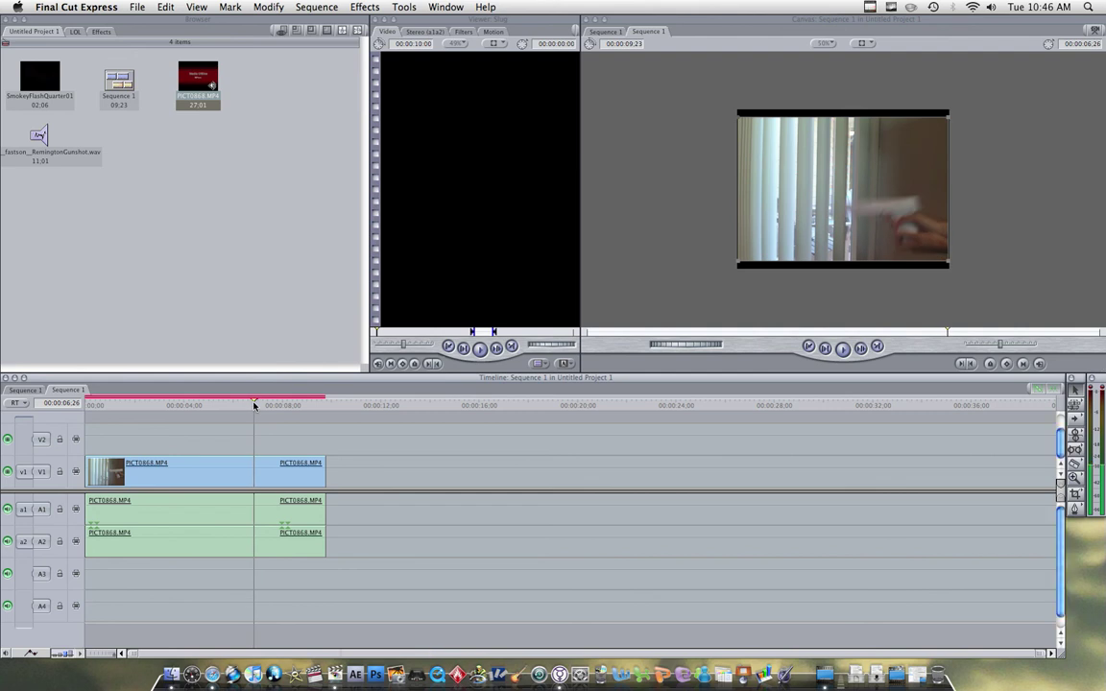
key("m")
Put SmokeyFlashQuarter01 on track V2, starting at Marker 1 above PICT0868.MP4
left_click_drag(255, 401, 278, 403)
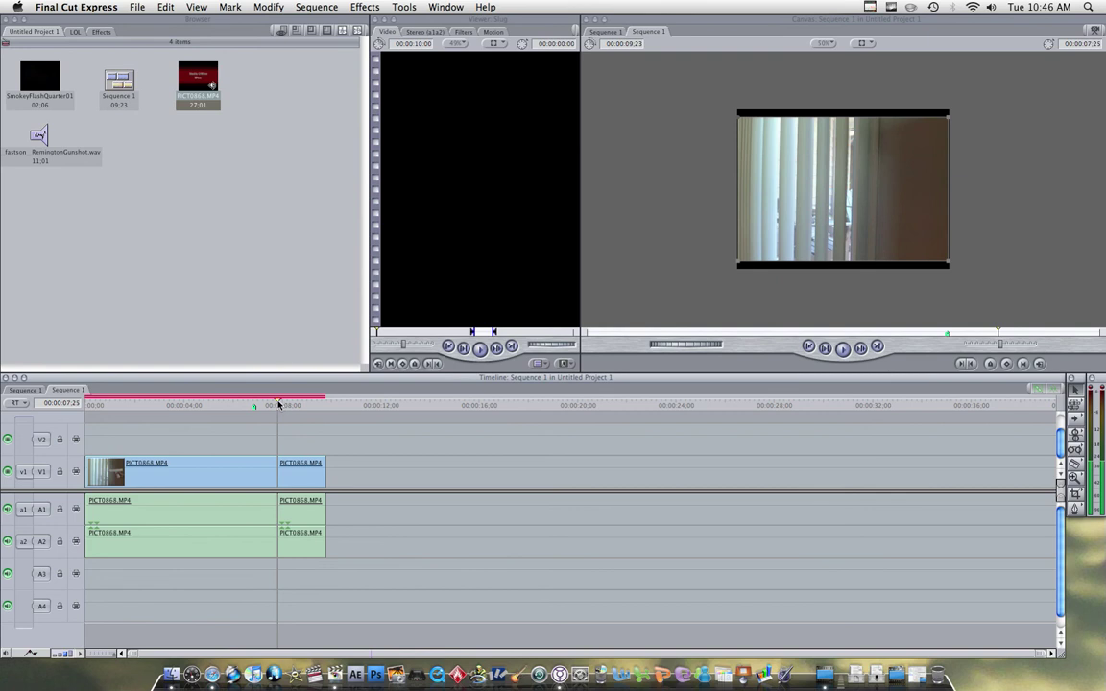
left_click_drag(46, 83, 581, 440)
left_click_drag(616, 403, 243, 399)
key("ctrl+v")
mouse_move(325, 472)
left_mouse_down()
mouse_move(311, 467)
mouse_move(325, 467)
left_mouse_up()
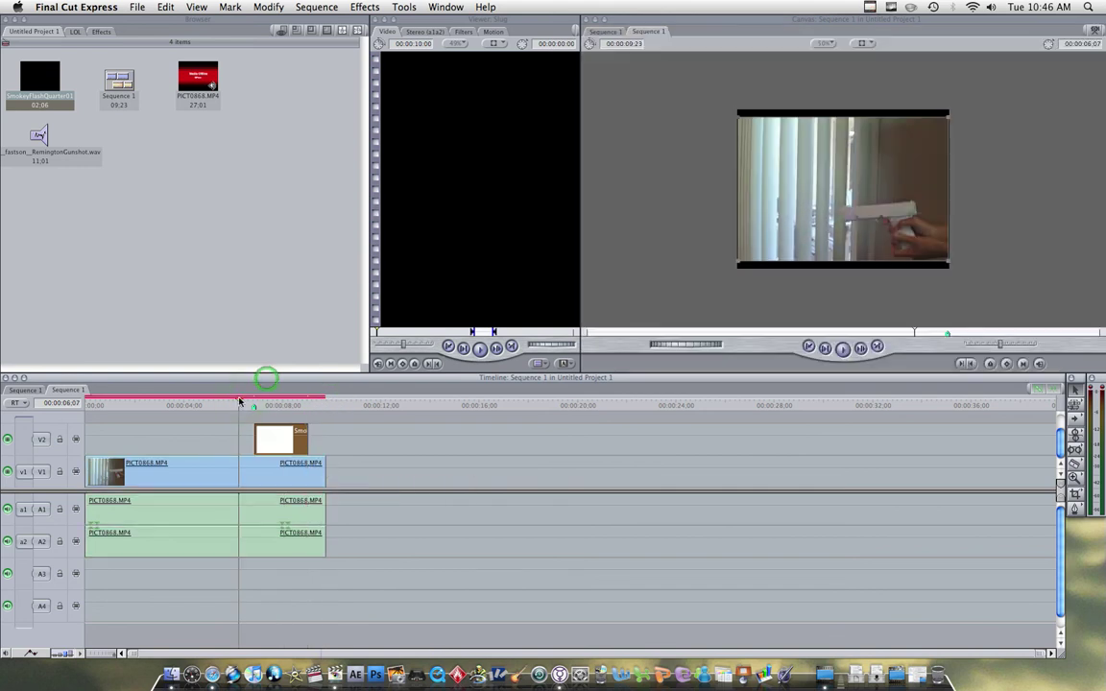
Play the sequence from 00:00:02:03 to check the flash over the gun footage
left_click_drag(240, 401, 149, 408)
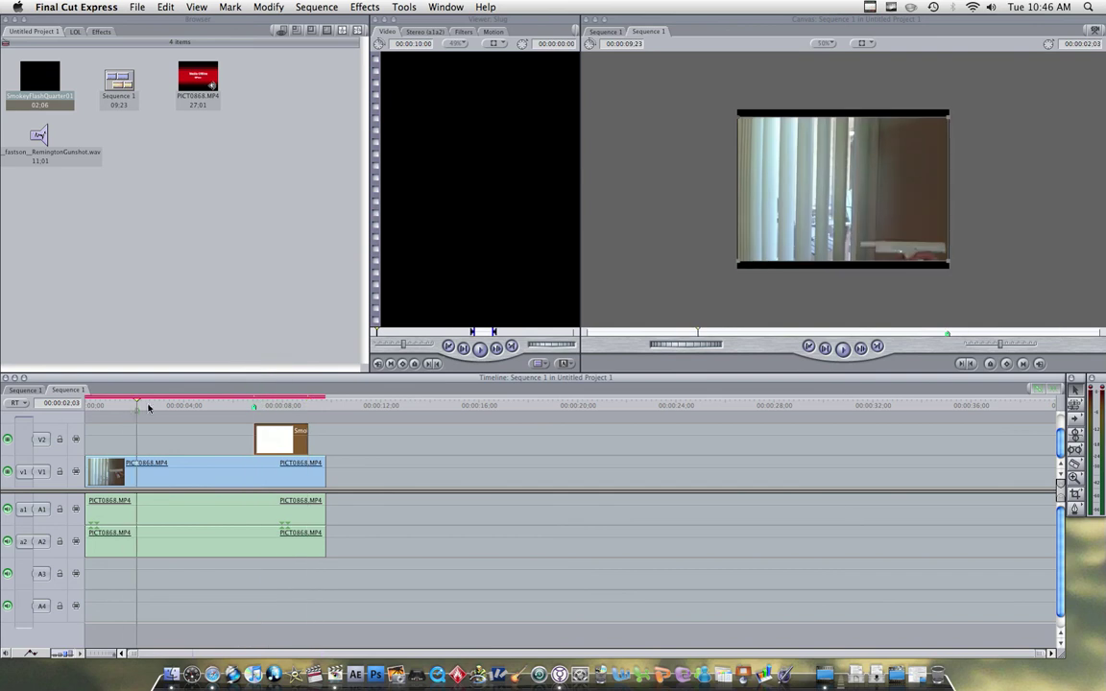
left_click_drag(679, 348, 675, 346)
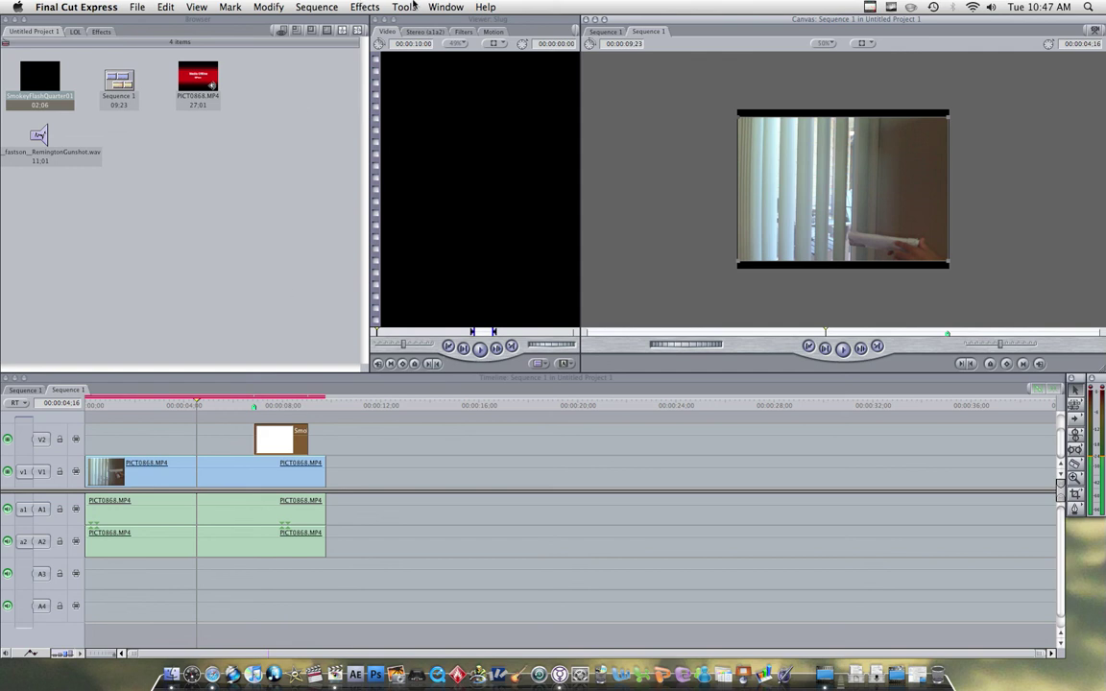
left_click(269, 7)
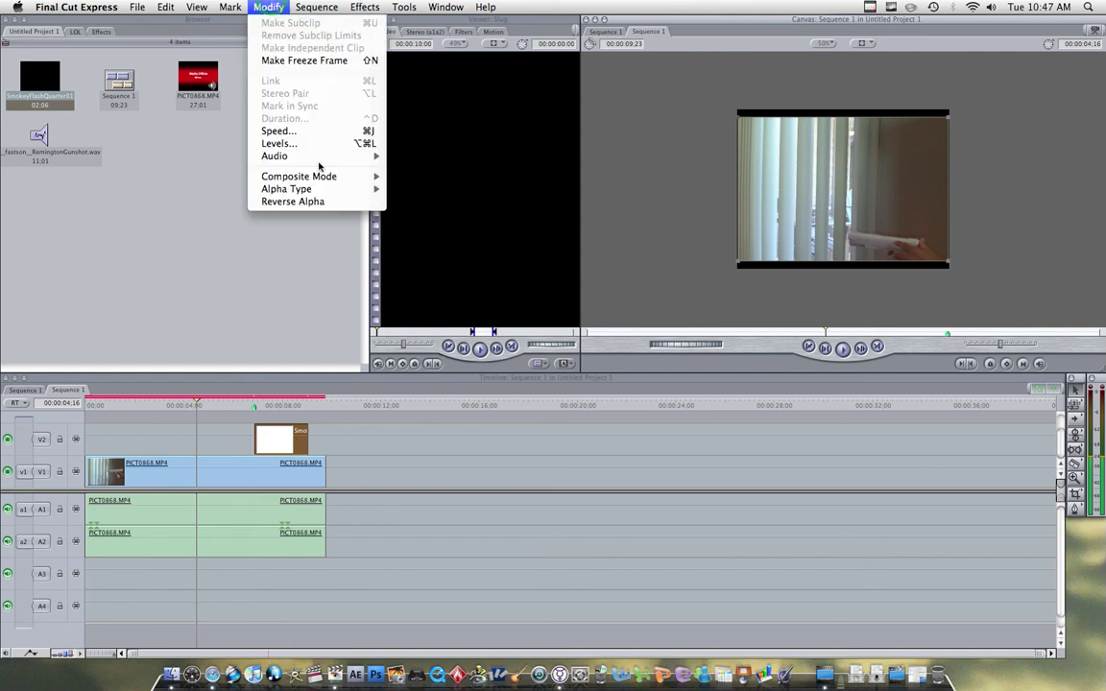
Set the V2 SmokeyFlashQuarter01 clip's composite mode to Screen
mouse_move(310, 178)
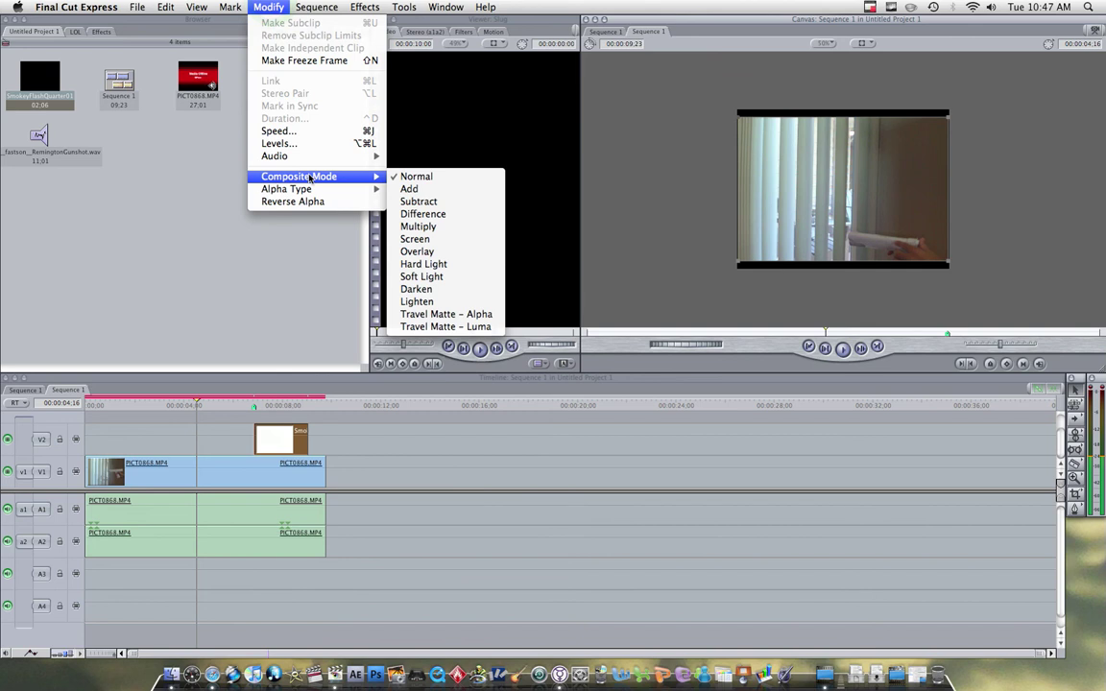
left_click(446, 243)
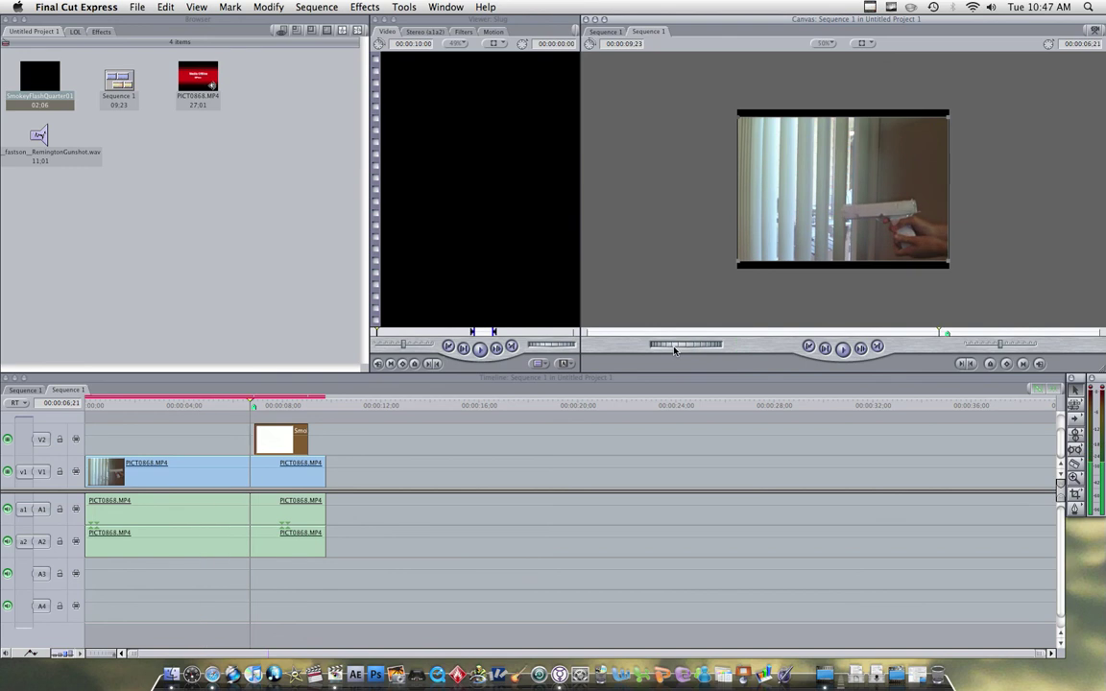
On the first flash frame, move and shrink the flash wireframe onto the gun barrel
left_click_drag(674, 350, 674, 350)
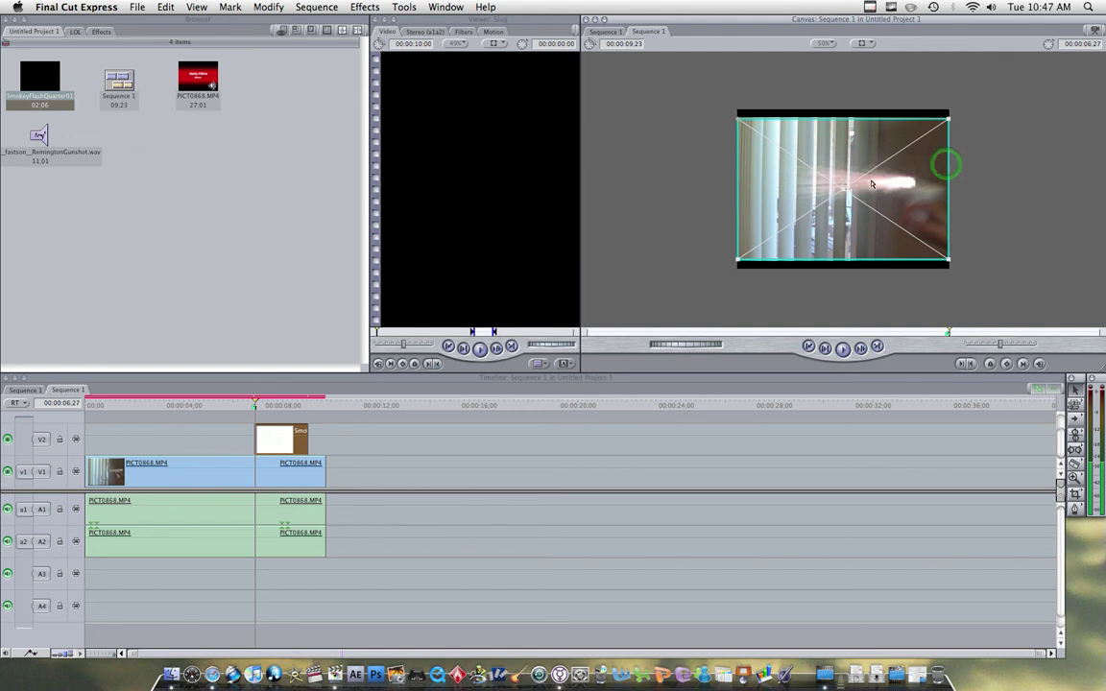
left_click_drag(850, 179, 798, 180)
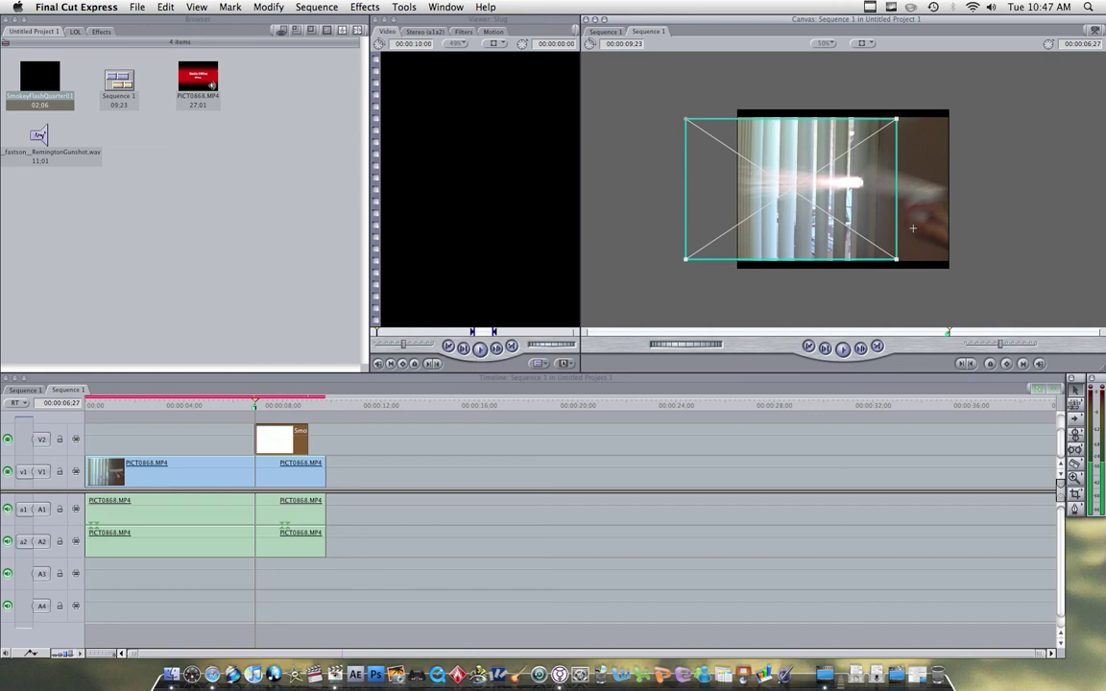
left_click_drag(894, 259, 842, 189)
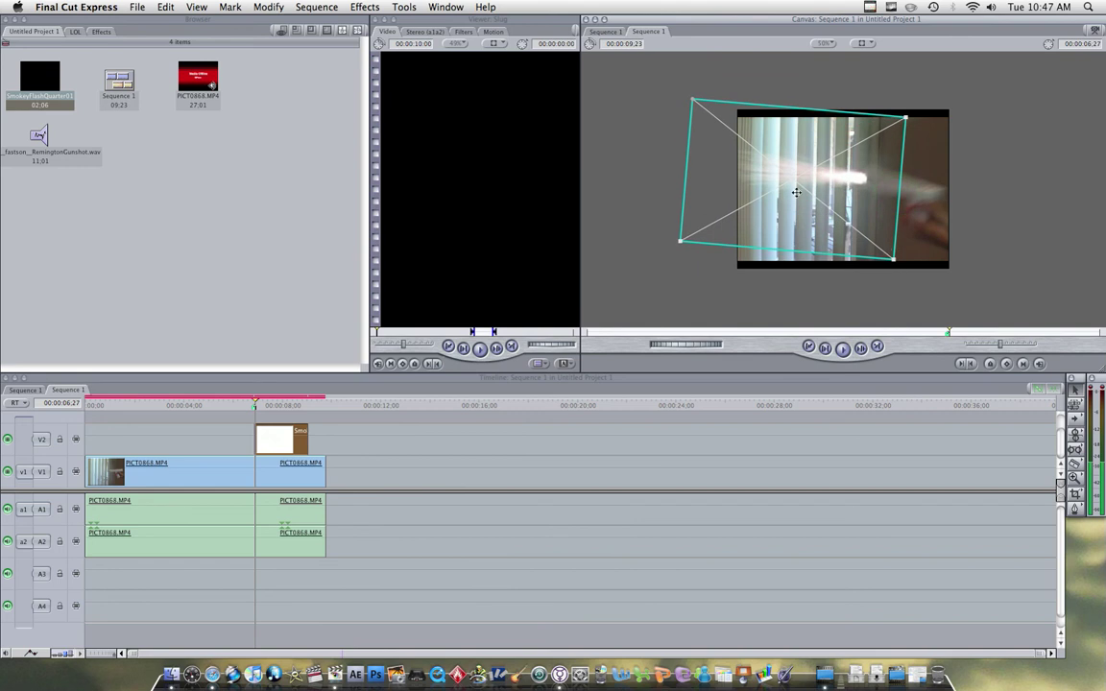
left_click_drag(796, 192, 807, 186)
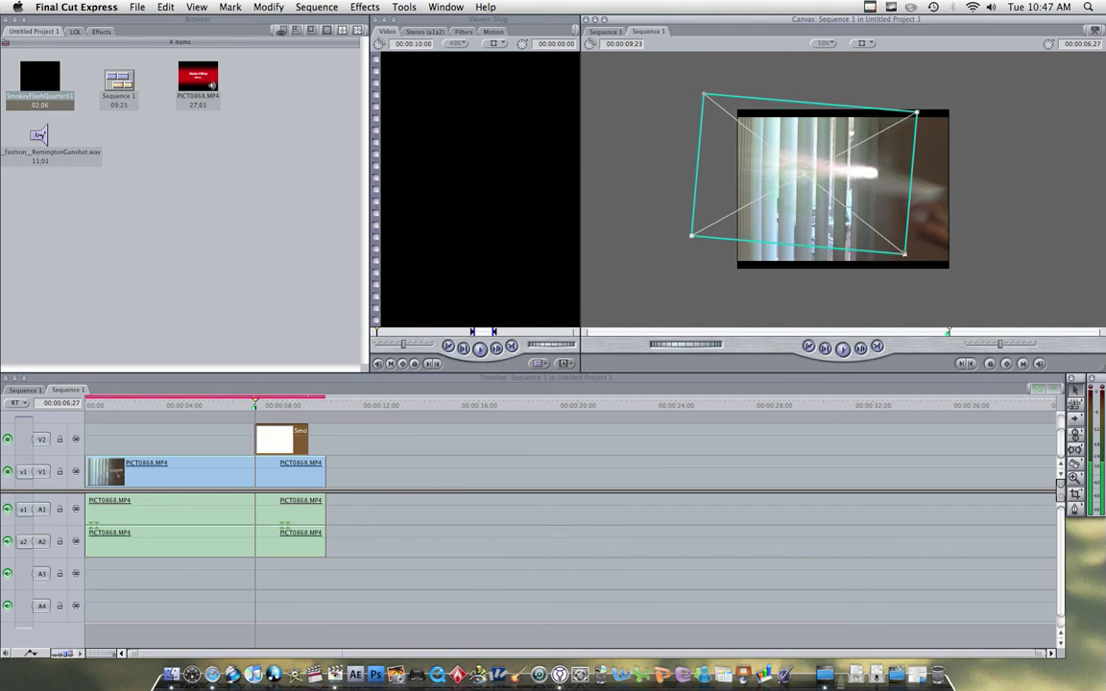
left_click_drag(904, 254, 889, 242)
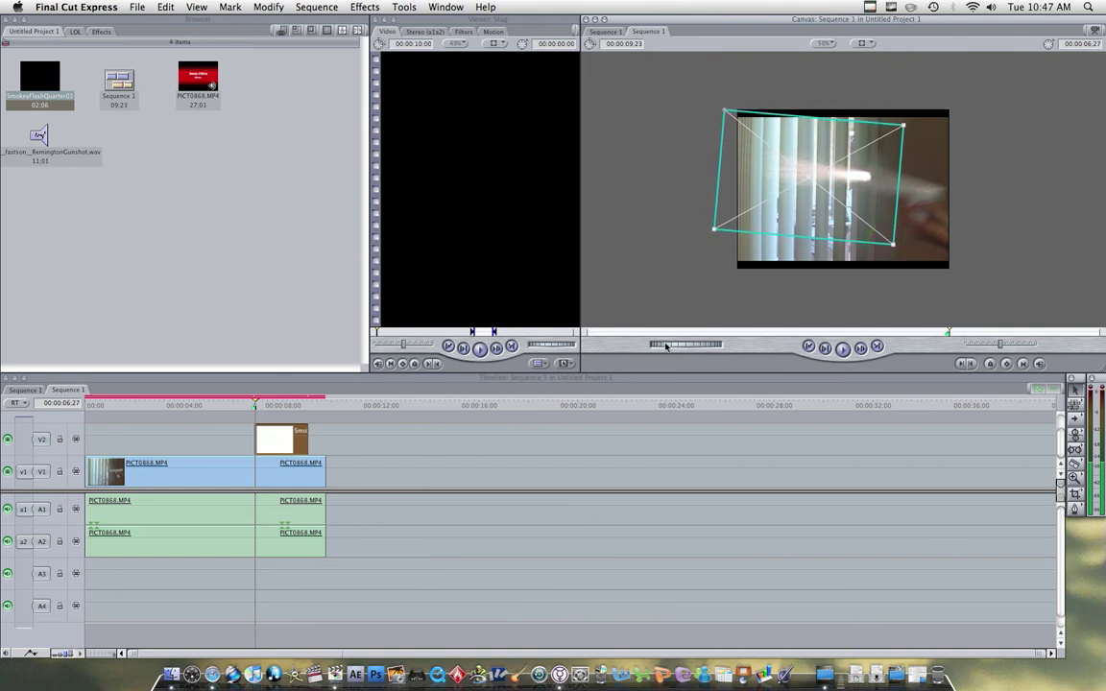
left_click_drag(666, 346, 666, 348)
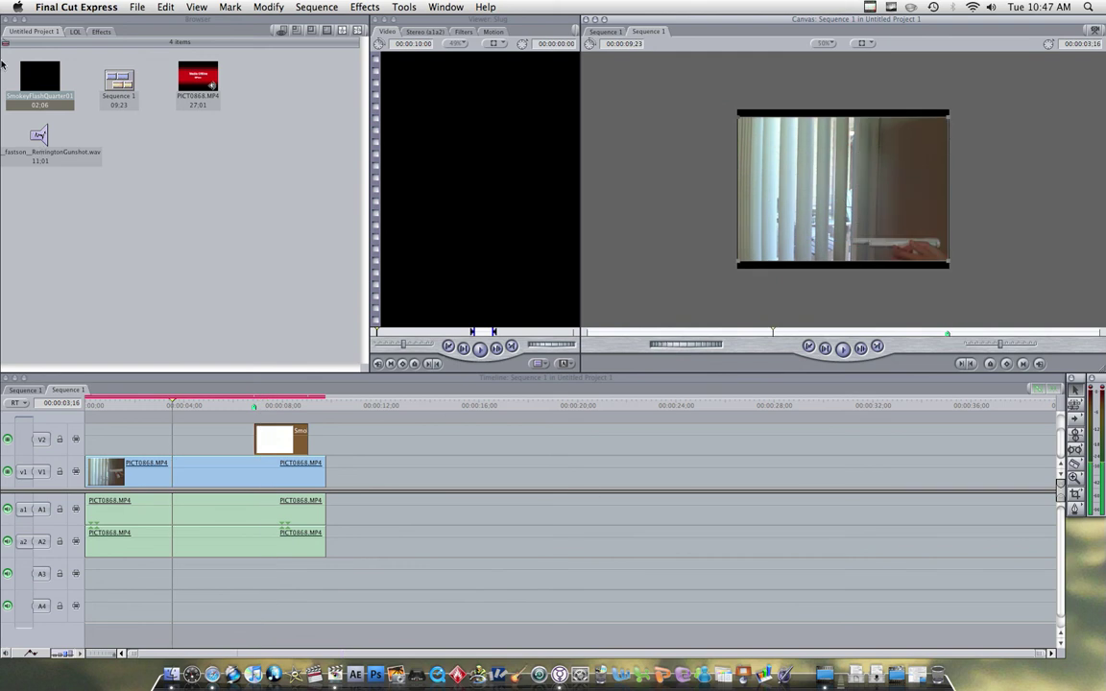
Place the gunshot .wav on A3/A4, undoing a misplaced drop, and trim its start to Marker 1
left_click_drag(39, 135, 97, 566)
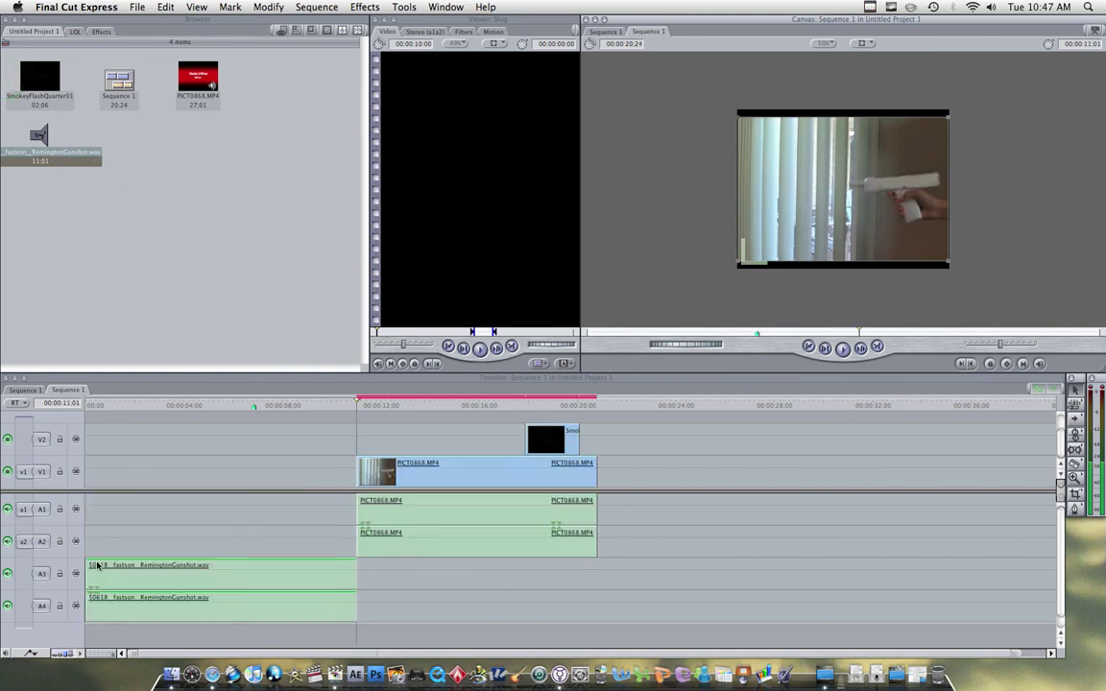
left_click(159, 7)
left_click(175, 20)
left_click_drag(43, 135, 103, 579)
mouse_move(353, 408)
left_mouse_down()
mouse_move(254, 411)
mouse_move(266, 411)
left_mouse_up()
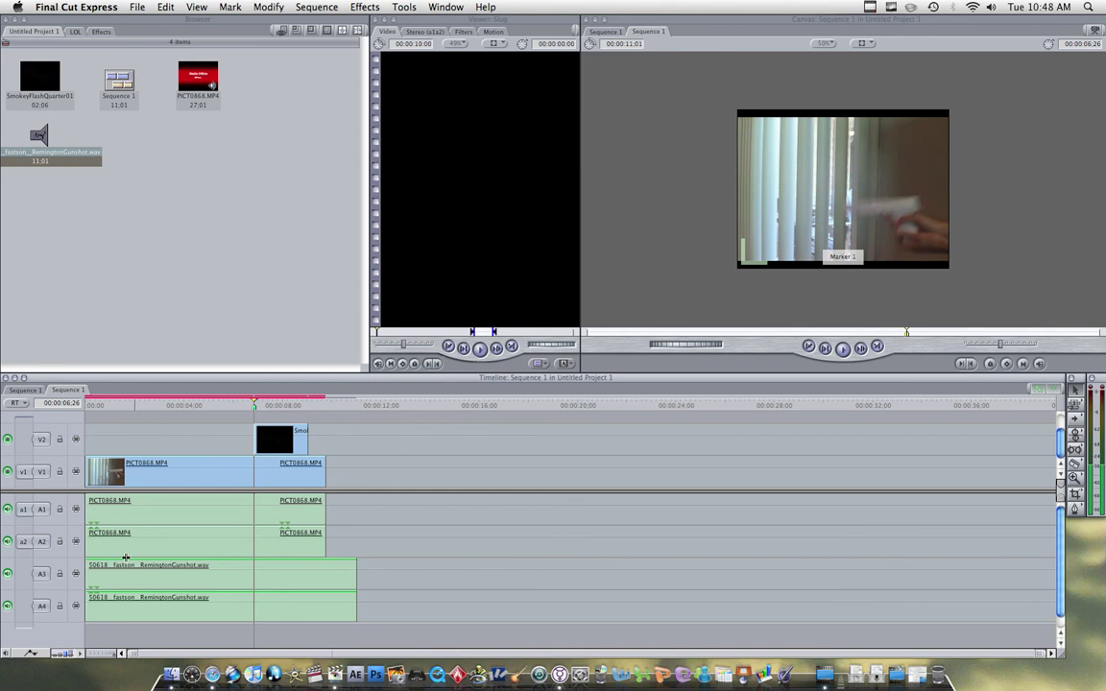
left_click_drag(87, 567, 255, 573)
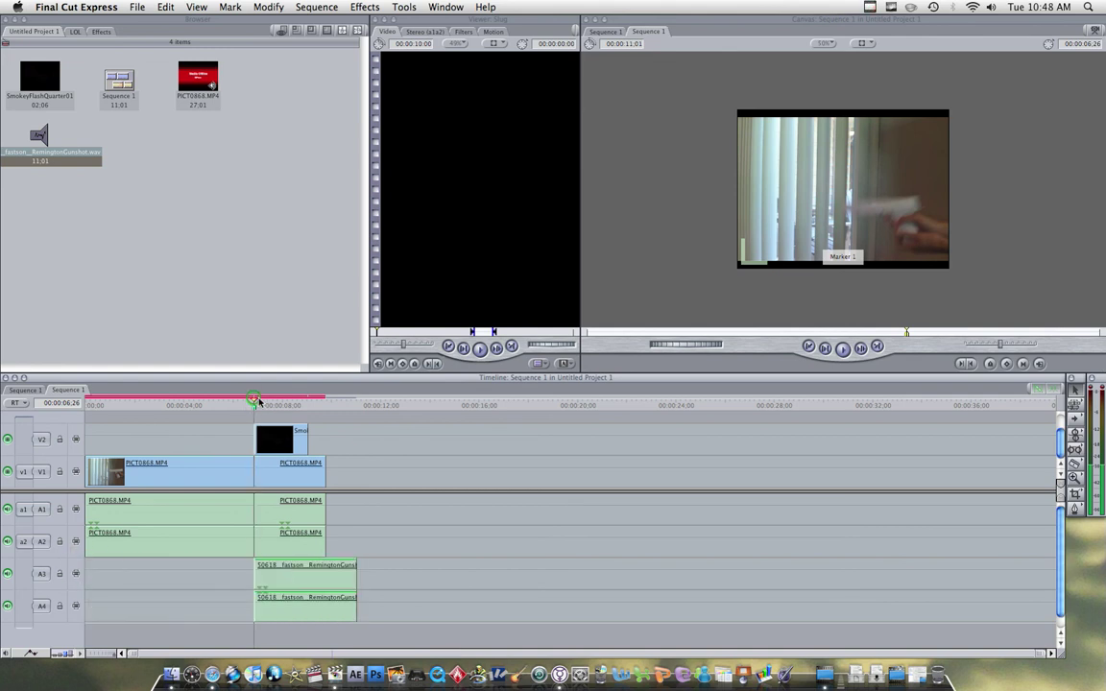
Play the sequence back and forth through the gunshot to check audio sync
key("space")
left_click(691, 351)
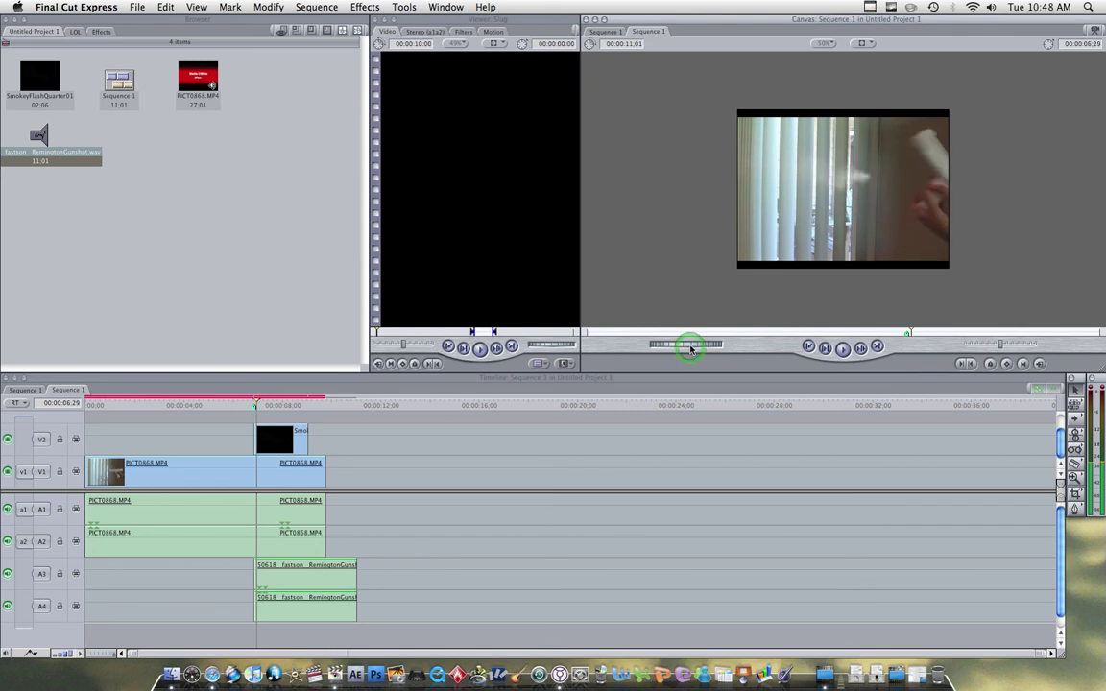
key("j")
key("j")
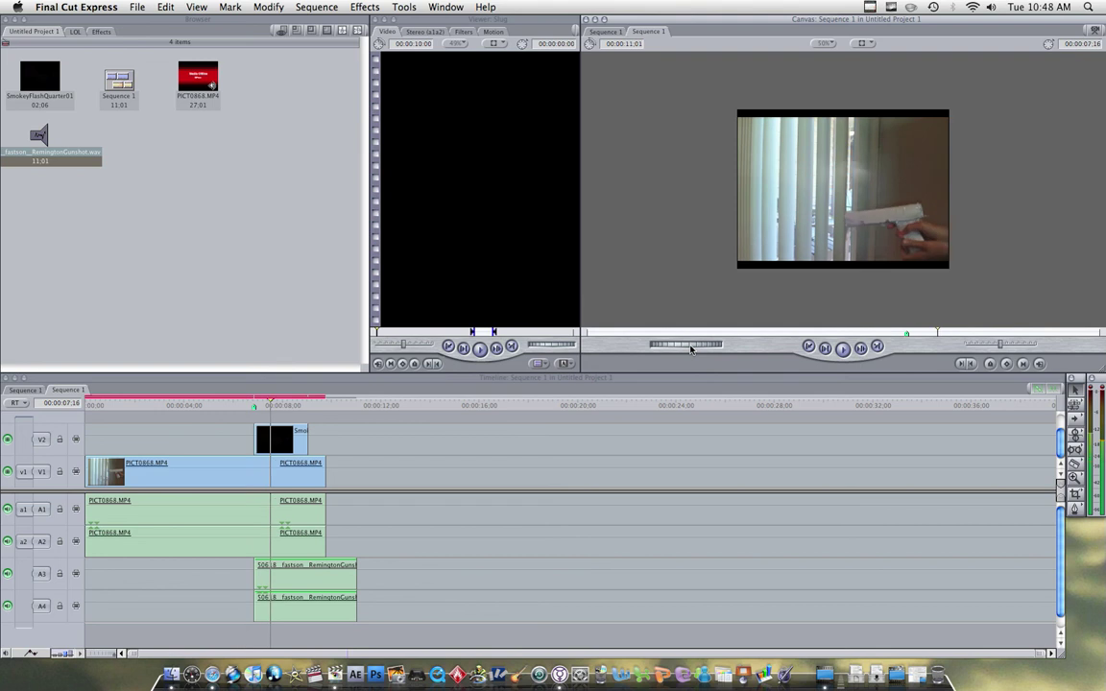
key("l")
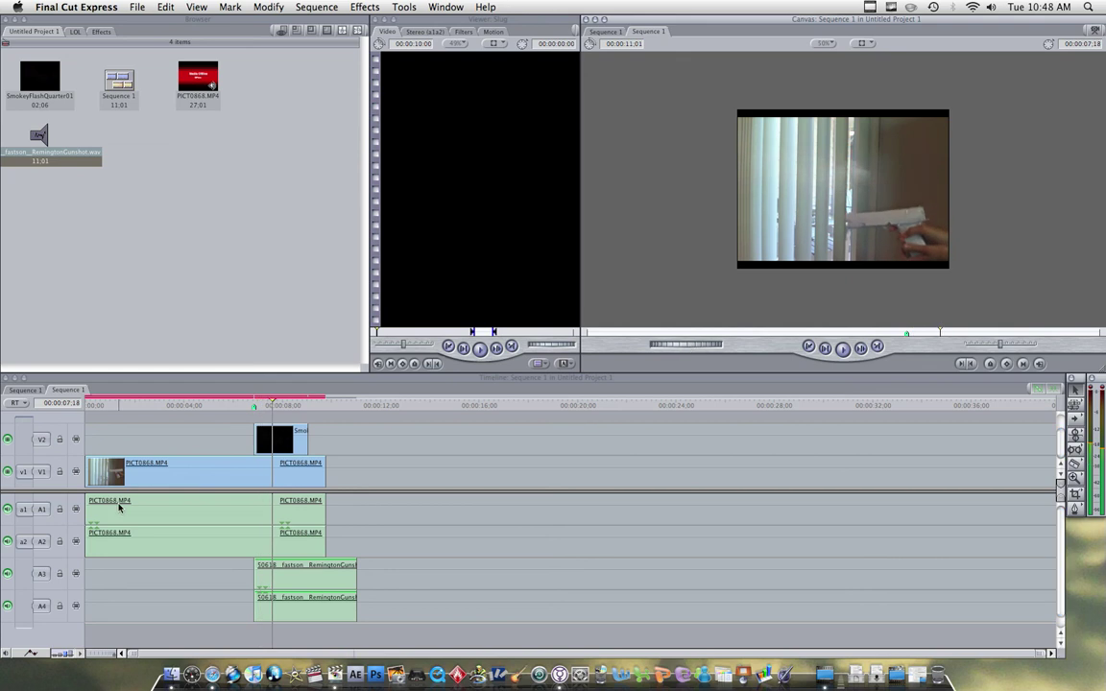
Trim the gunshot audio's start and end, and shift it slightly earlier under the flash
left_click_drag(255, 574, 262, 569)
mouse_move(273, 403)
left_mouse_down()
mouse_move(188, 397)
mouse_move(285, 394)
mouse_move(365, 408)
left_mouse_up()
left_click_drag(355, 579, 325, 579)
mouse_move(348, 405)
left_mouse_down()
mouse_move(357, 403)
mouse_move(216, 407)
mouse_move(267, 409)
left_mouse_up()
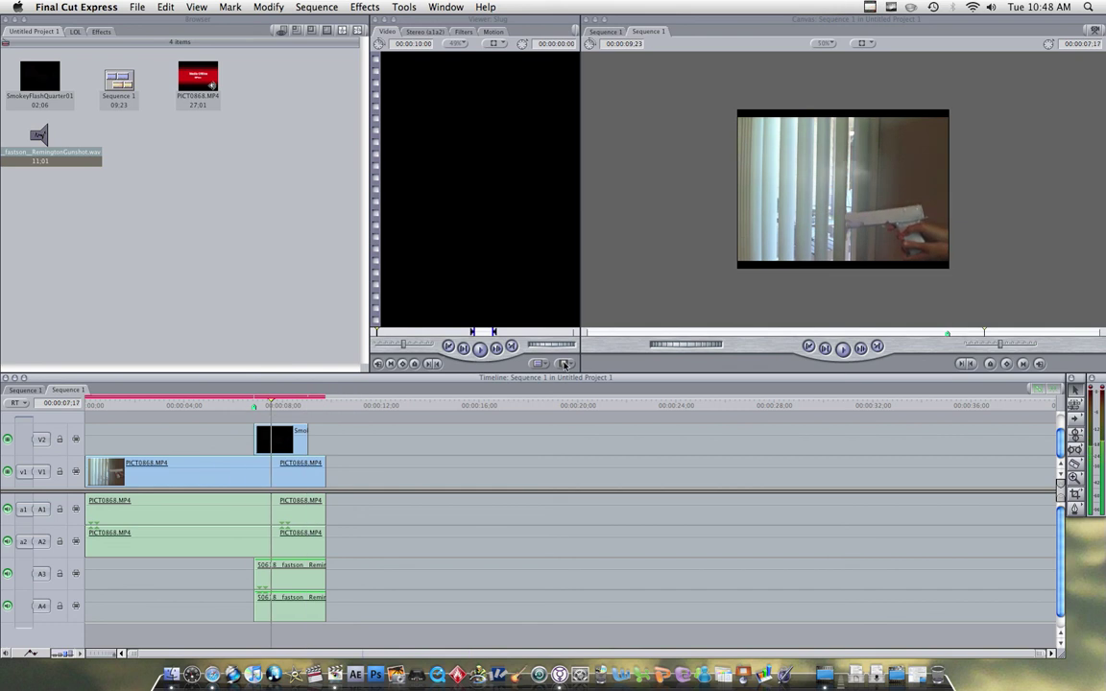
left_click_drag(685, 343, 681, 345)
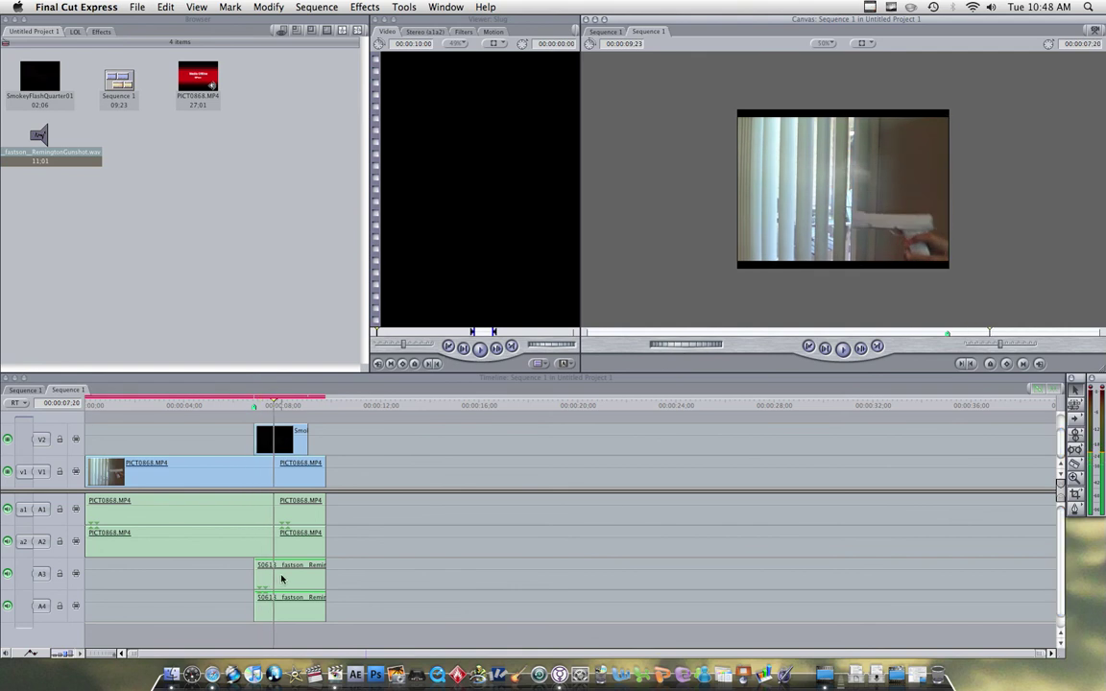
left_click_drag(281, 578, 275, 575)
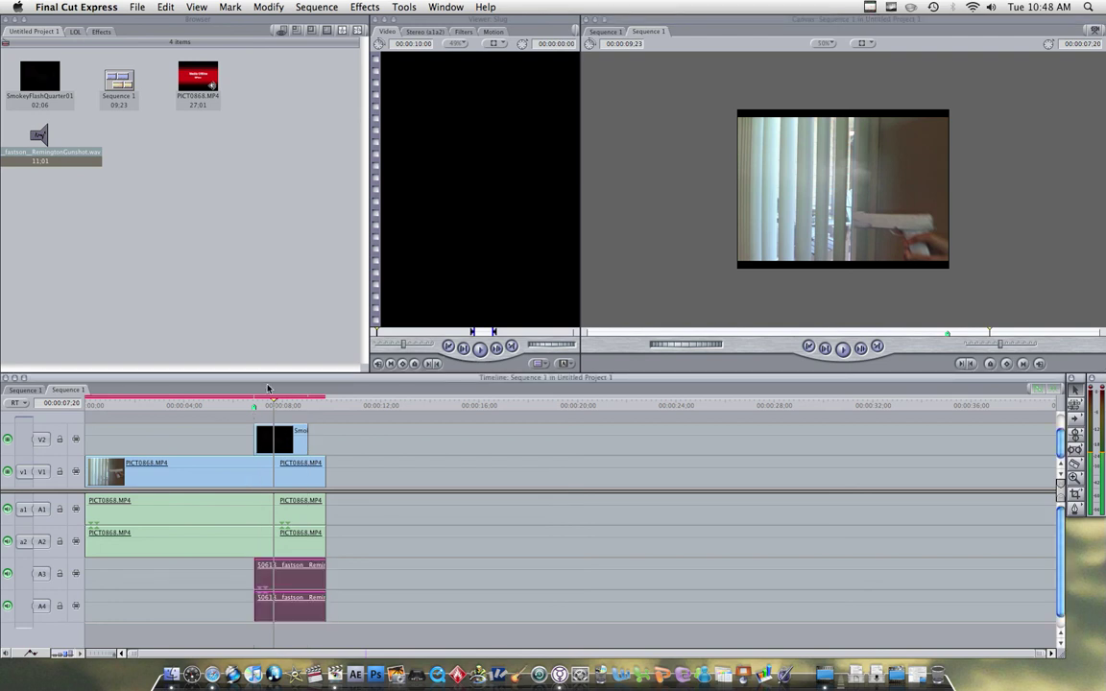
Find the firing frame at 06;12 and roll the V1/A1/A2 cut to it
left_click_drag(274, 403, 239, 407)
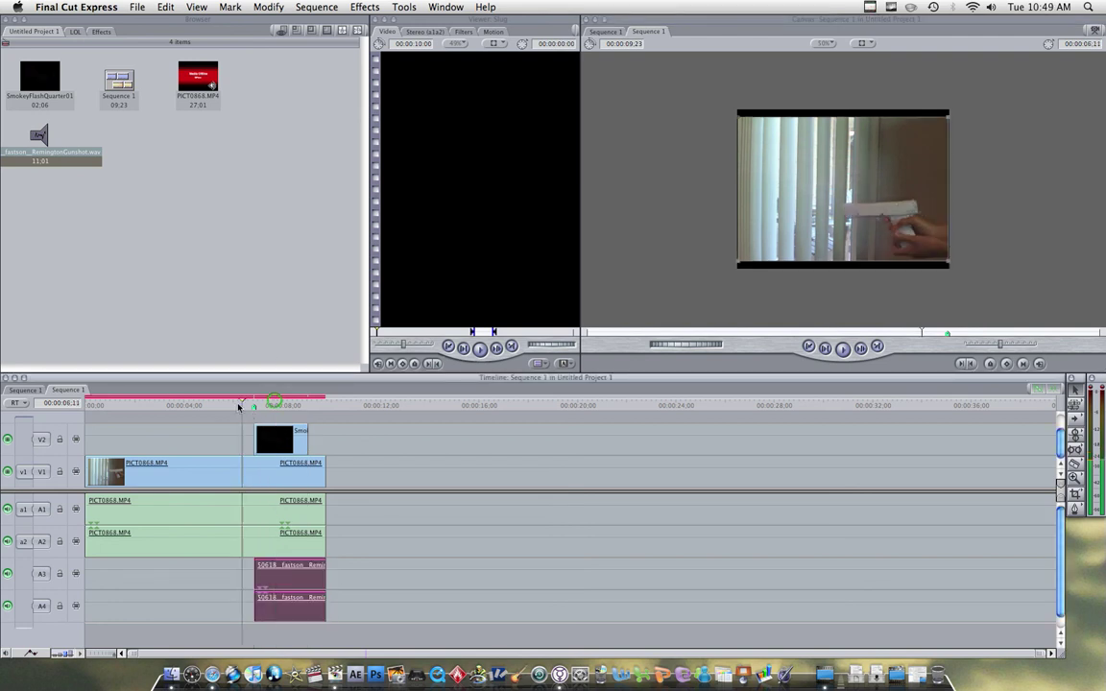
left_click(682, 346)
left_click_drag(682, 345, 683, 348)
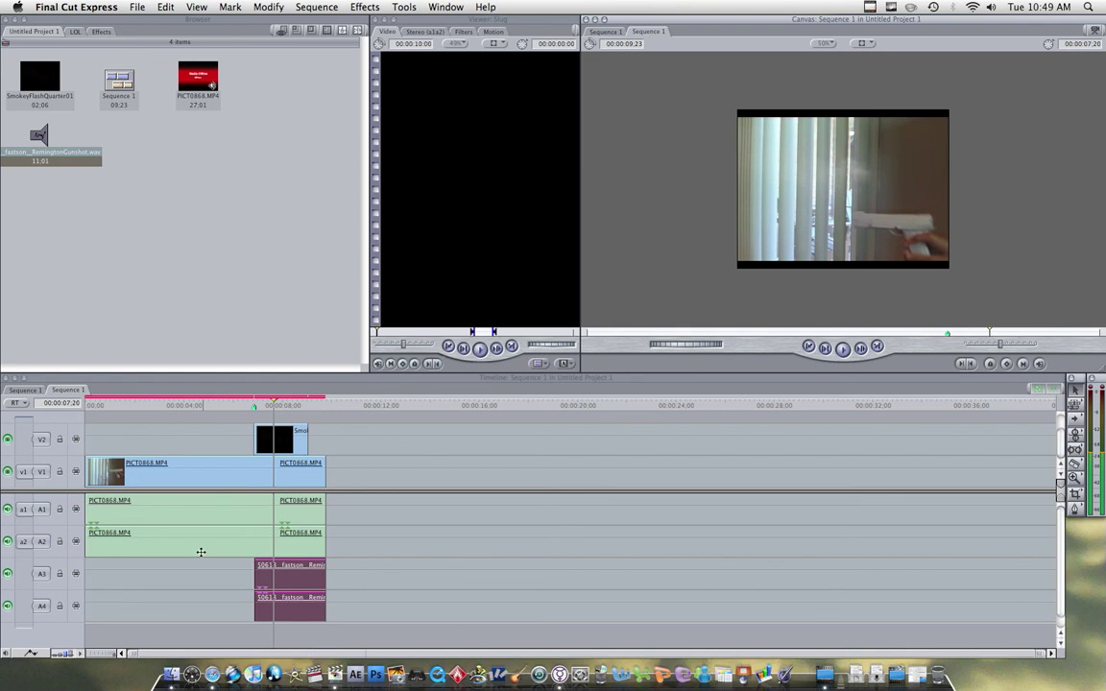
left_click_drag(270, 397, 255, 405)
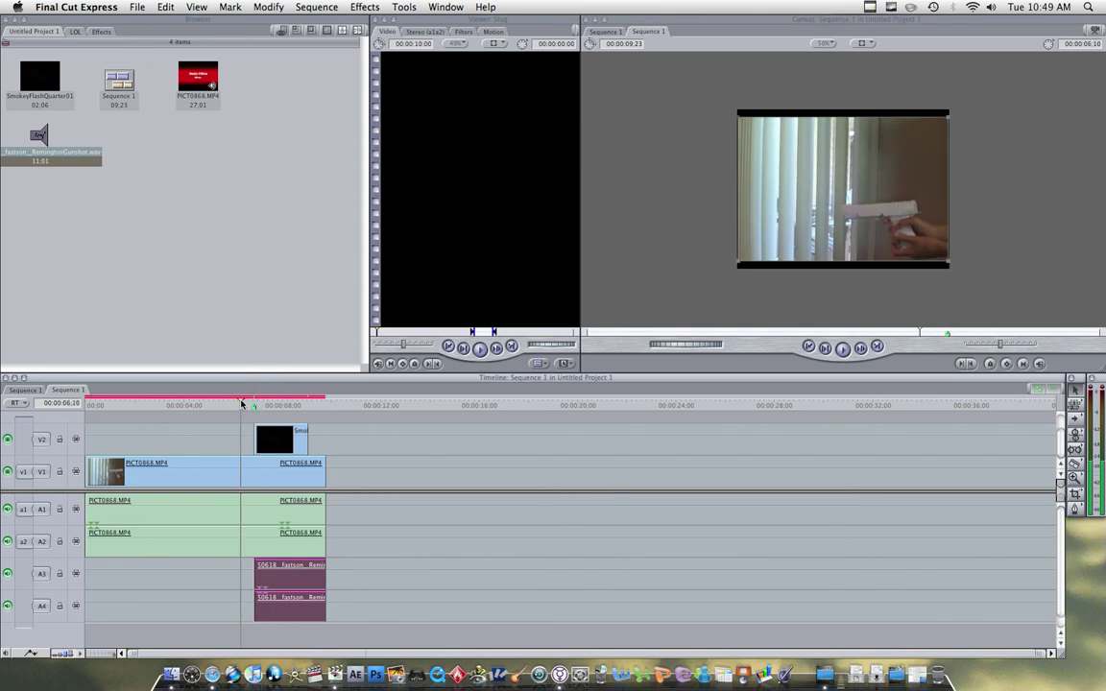
left_click(244, 405)
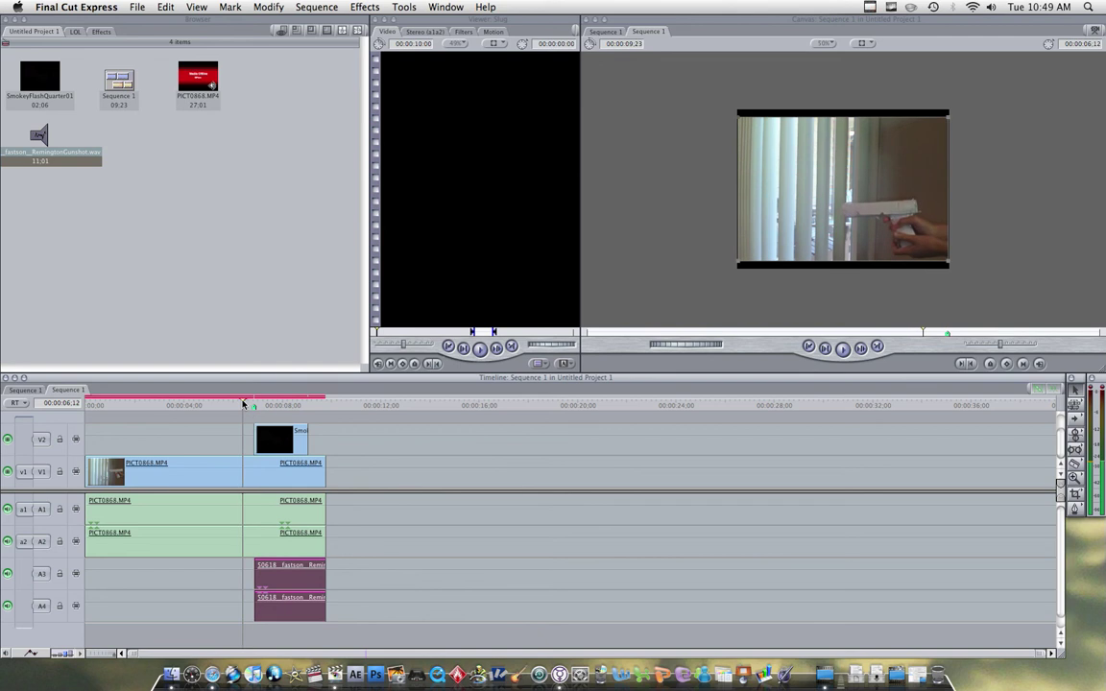
key("e")
Shift the A3/A4 gunshot earlier, re-roll the cut to 06;10, and extend the sound to the sequence end
left_click_drag(293, 580, 281, 580)
left_click(242, 403)
key("e")
left_click_drag(661, 346, 674, 346)
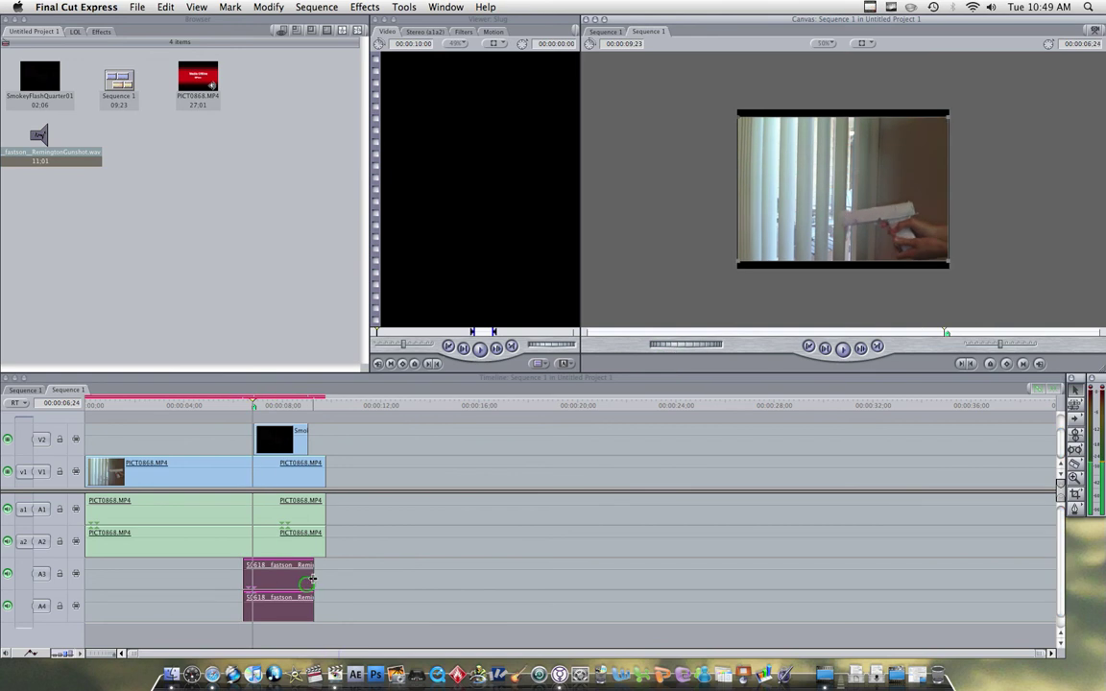
left_click_drag(312, 580, 327, 581)
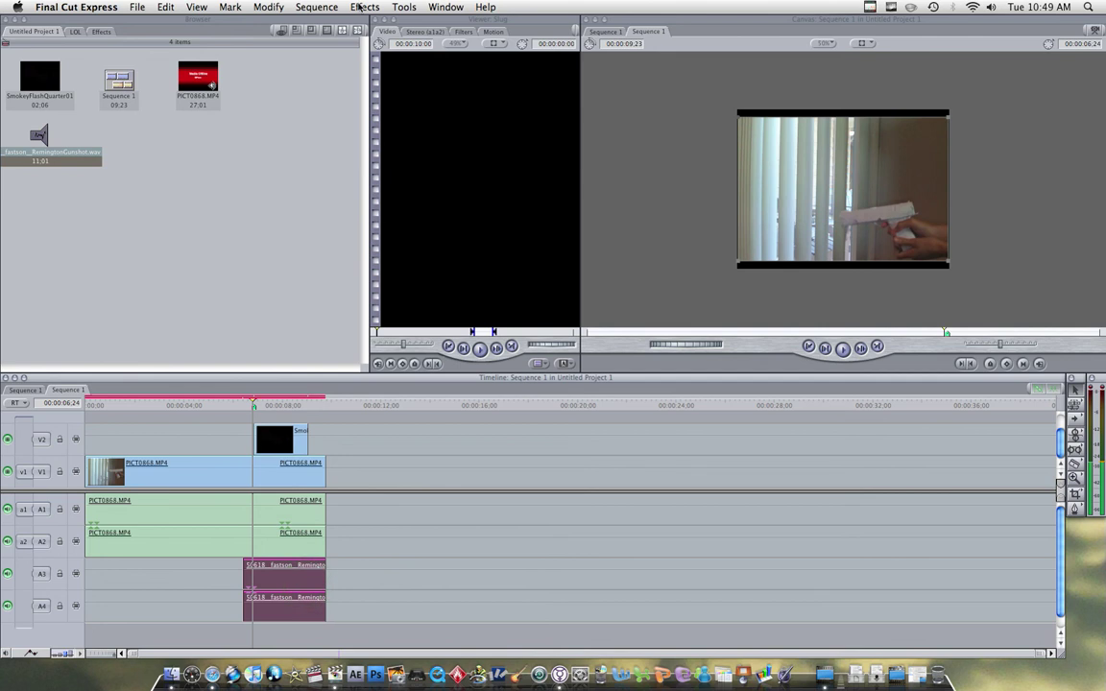
Render All (Both) despite the unsaved warning, then select Improved Gun Shot Effect.mp4 on the desktop
left_click(317, 8)
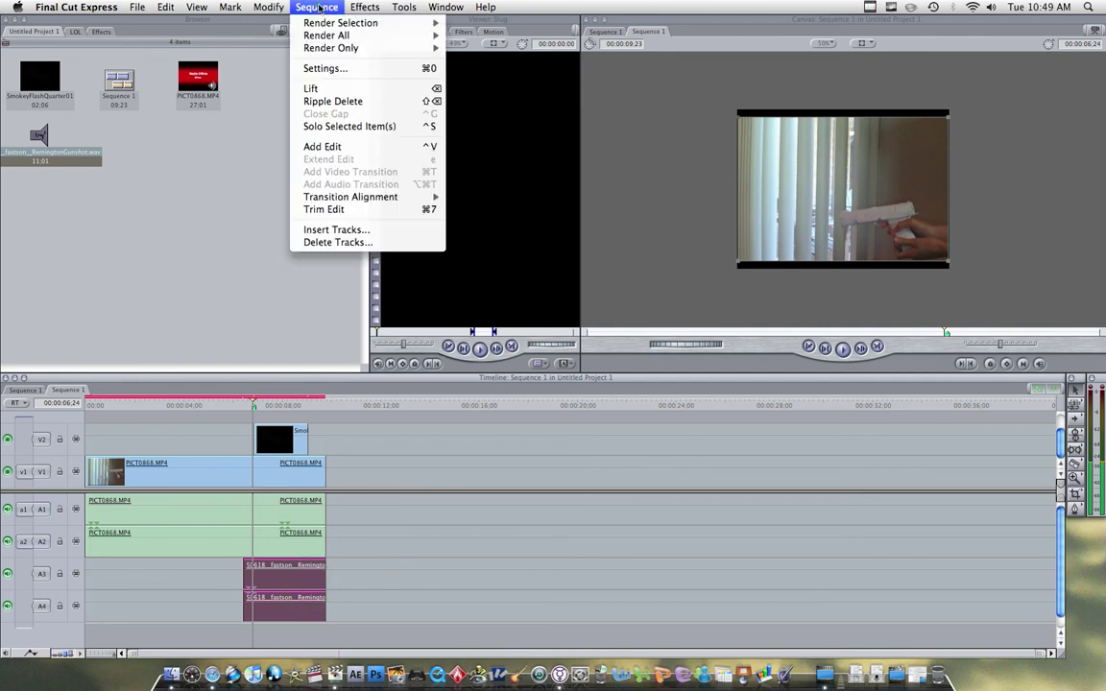
mouse_move(331, 36)
left_click(461, 34)
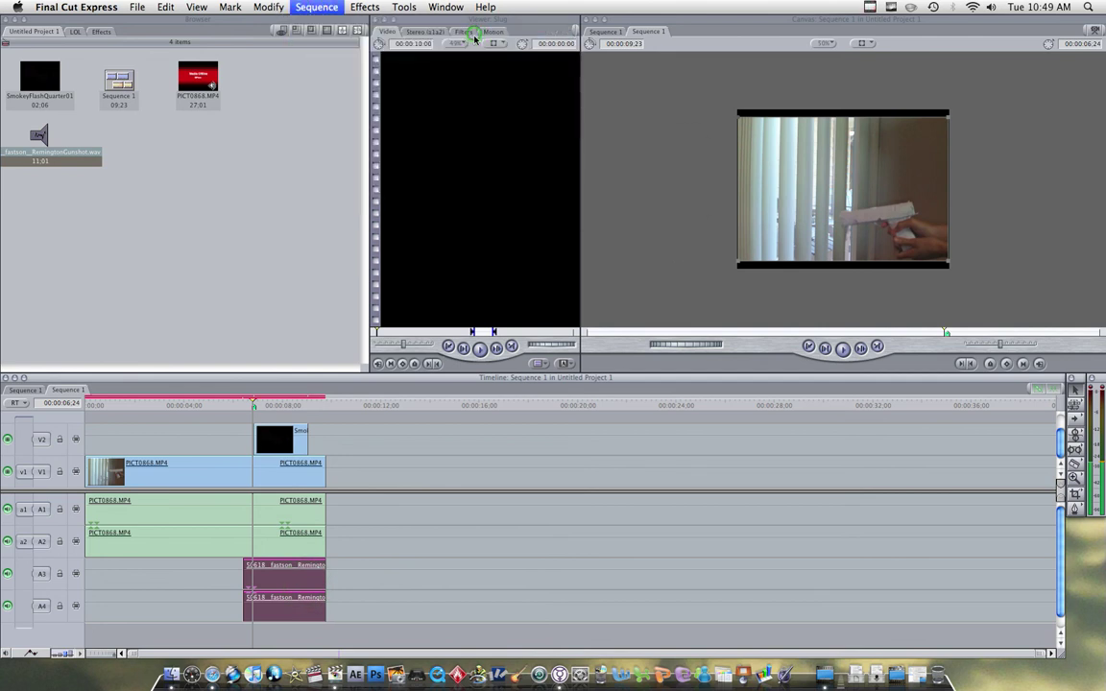
left_click(657, 190)
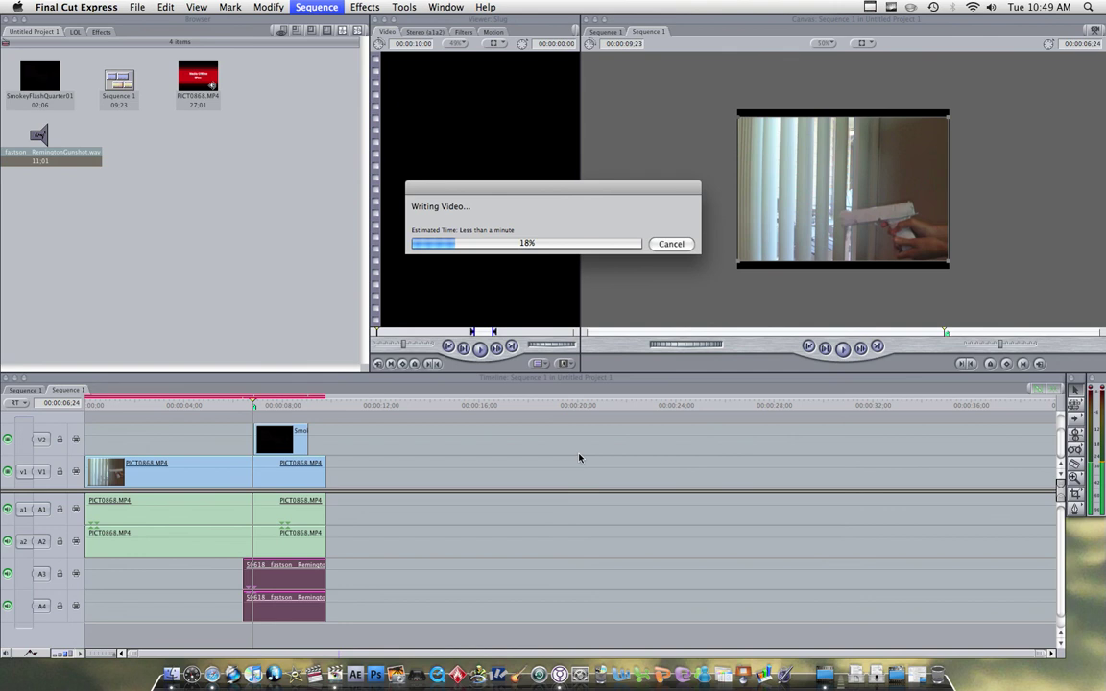
key("ctrl+Right")
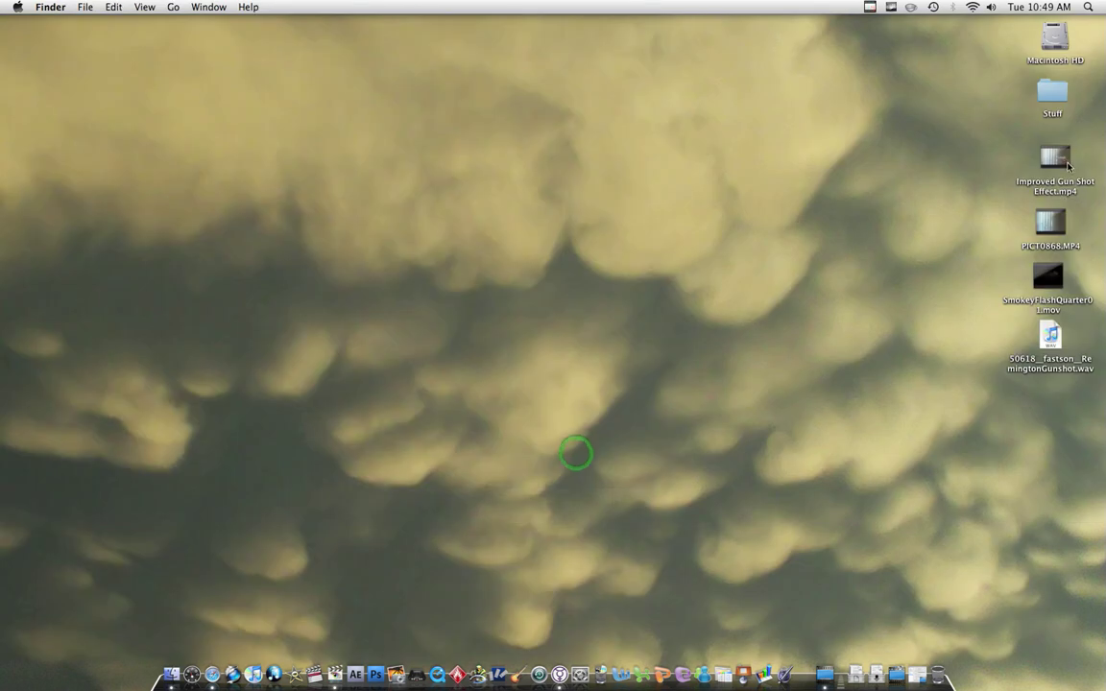
left_click(1066, 165)
key("space")
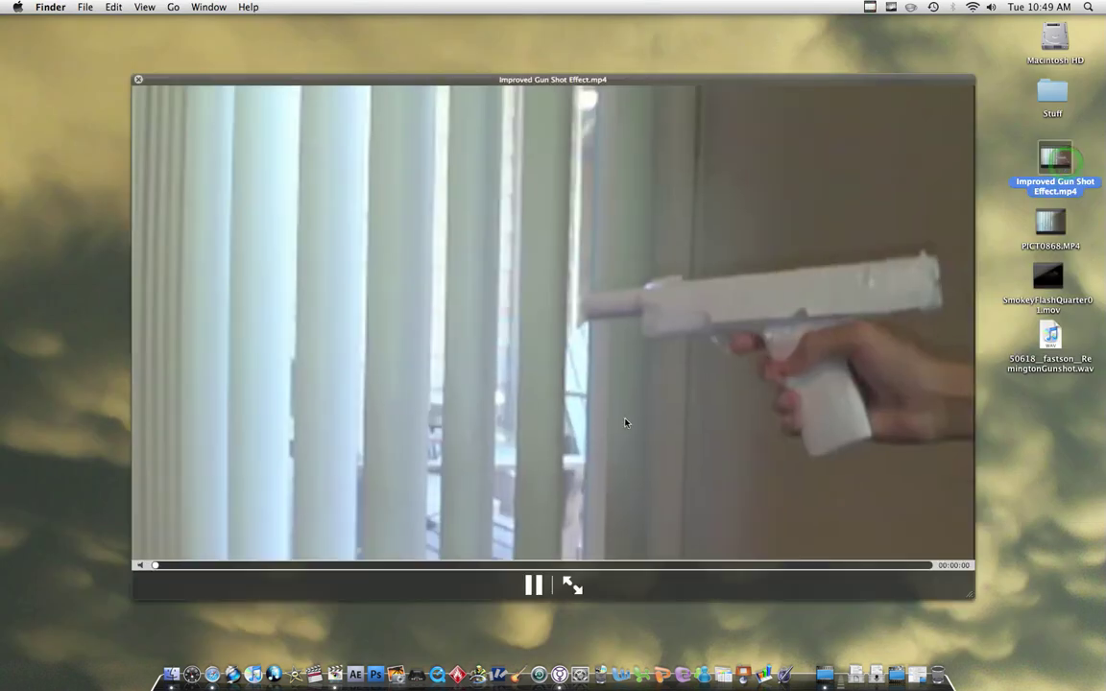
left_click(474, 565)
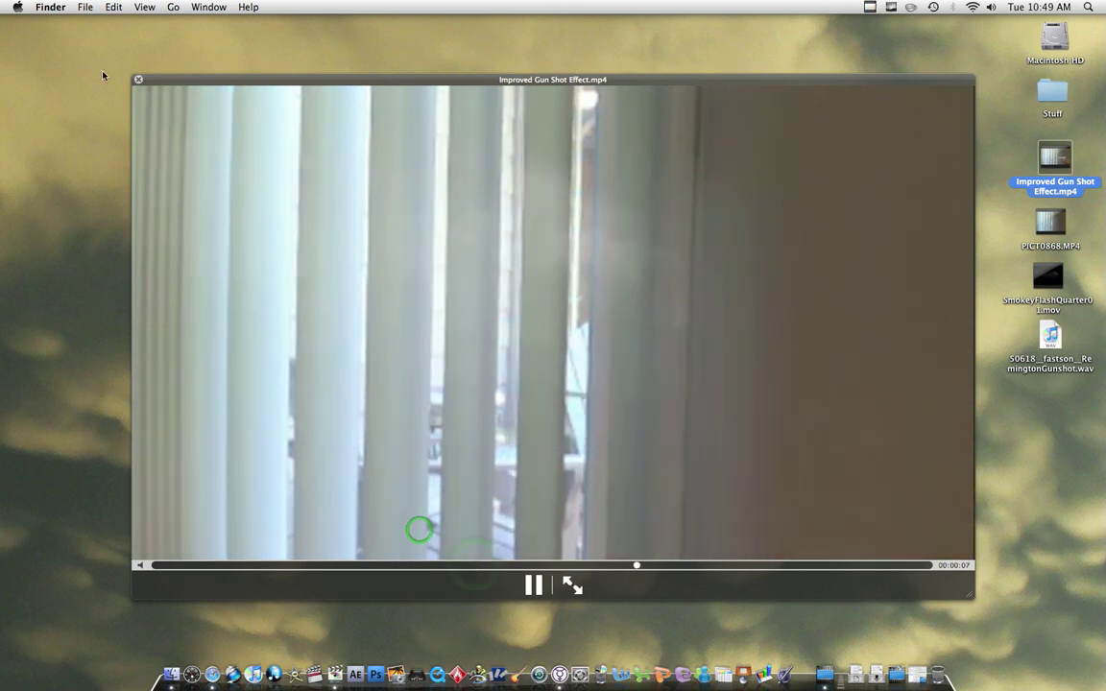
left_click(139, 80)
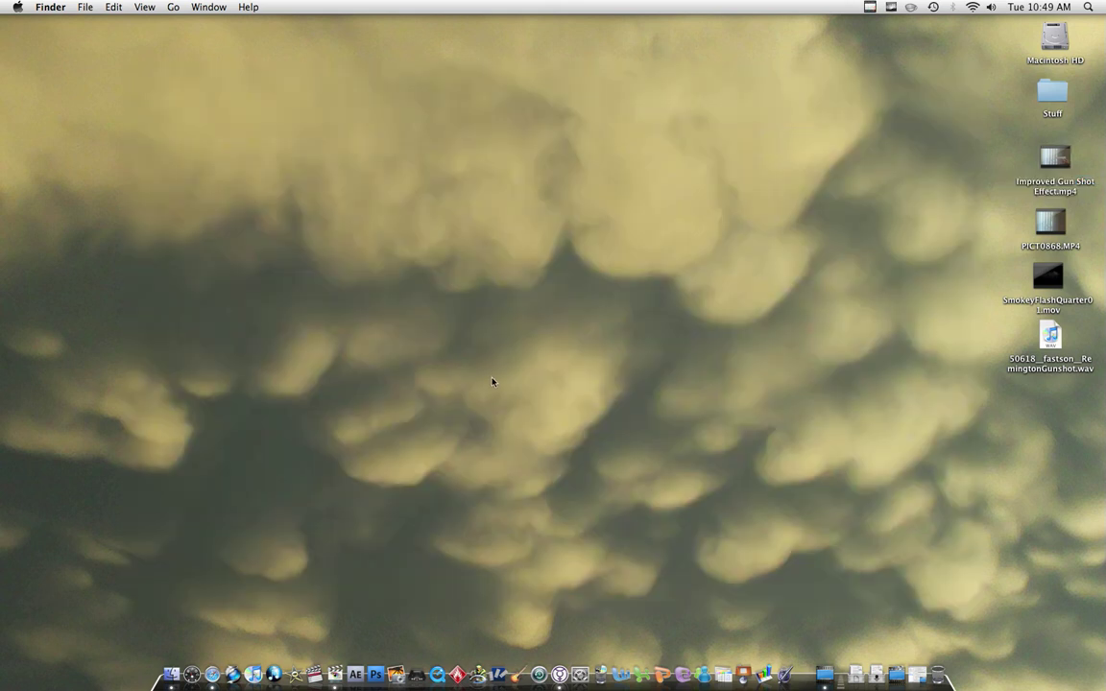
left_click(333, 663)
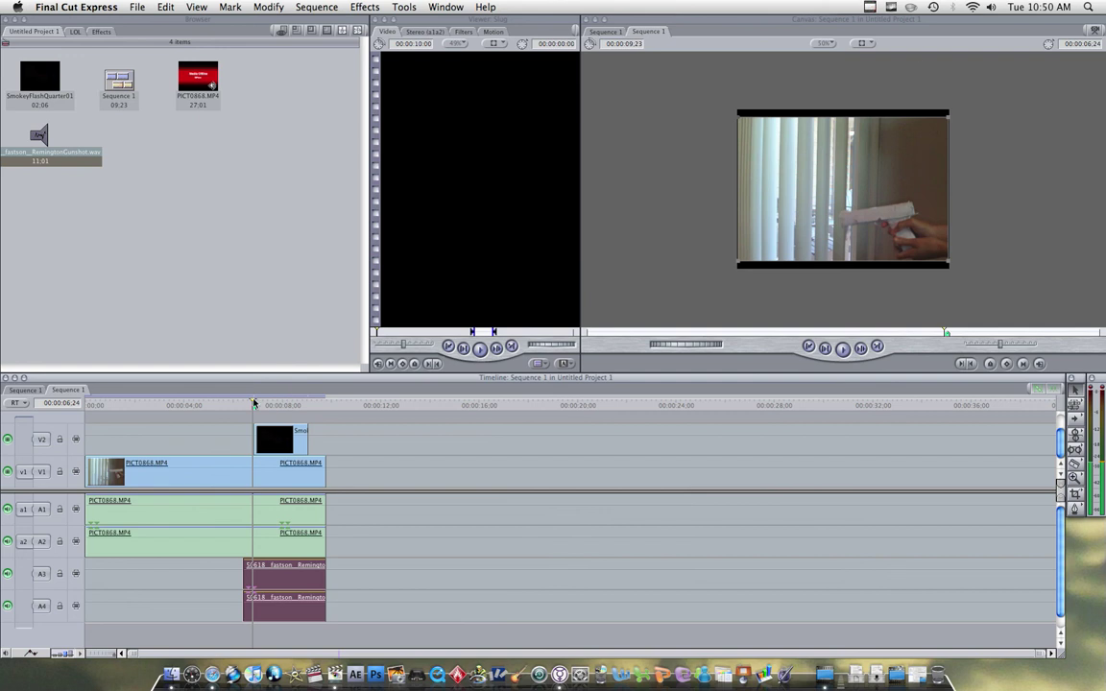
Set the Canvas zoom to 100% and scrub through the rendered sequence
left_click(826, 43)
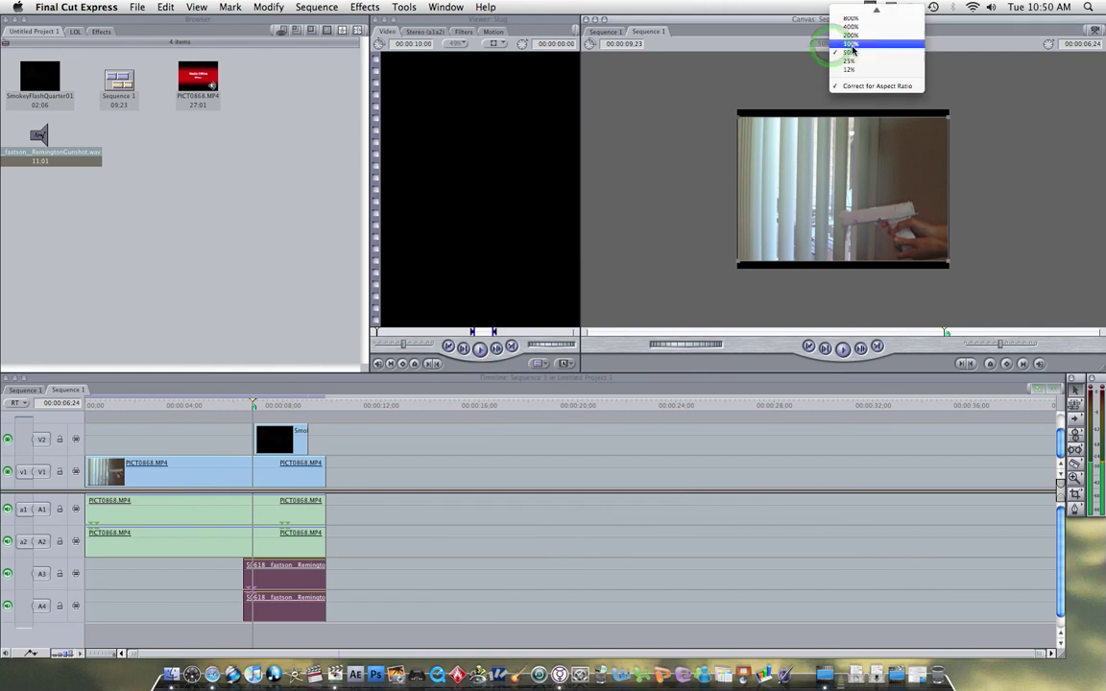
left_click(852, 45)
left_click_drag(267, 407, 251, 403)
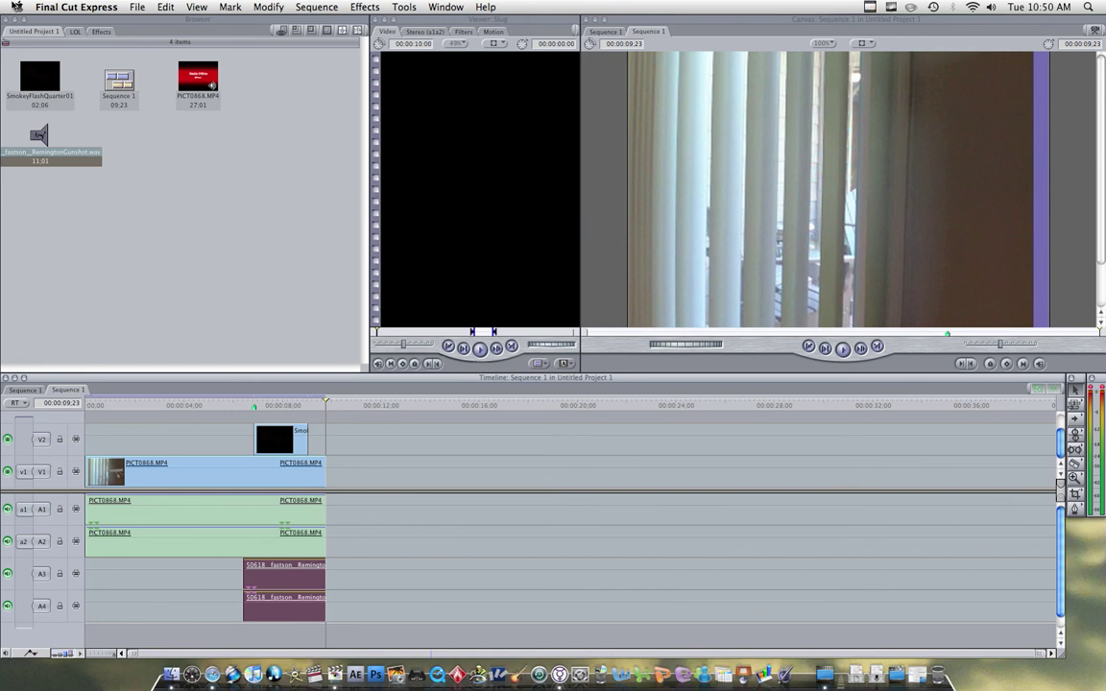
left_click(139, 9)
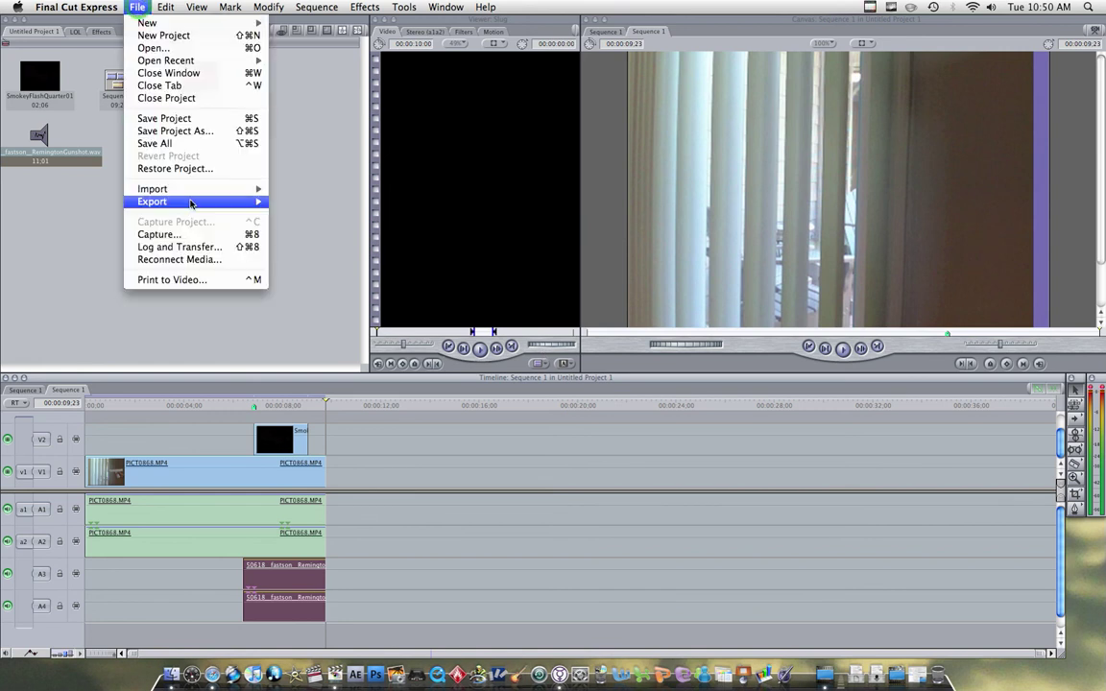
mouse_move(192, 202)
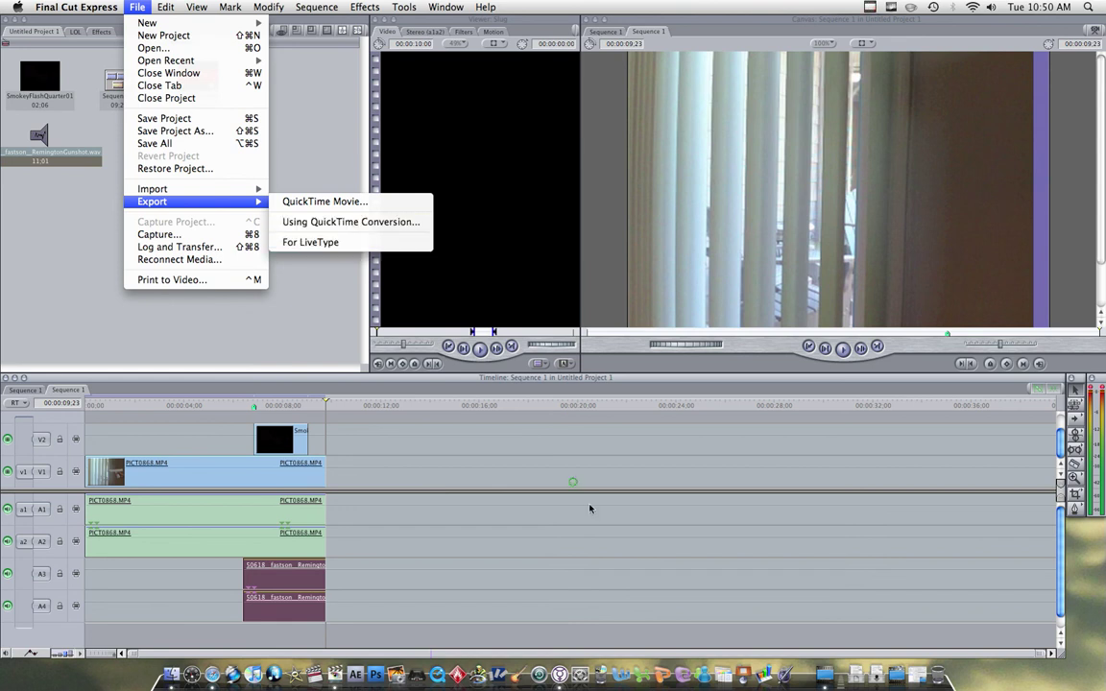
left_click(573, 482)
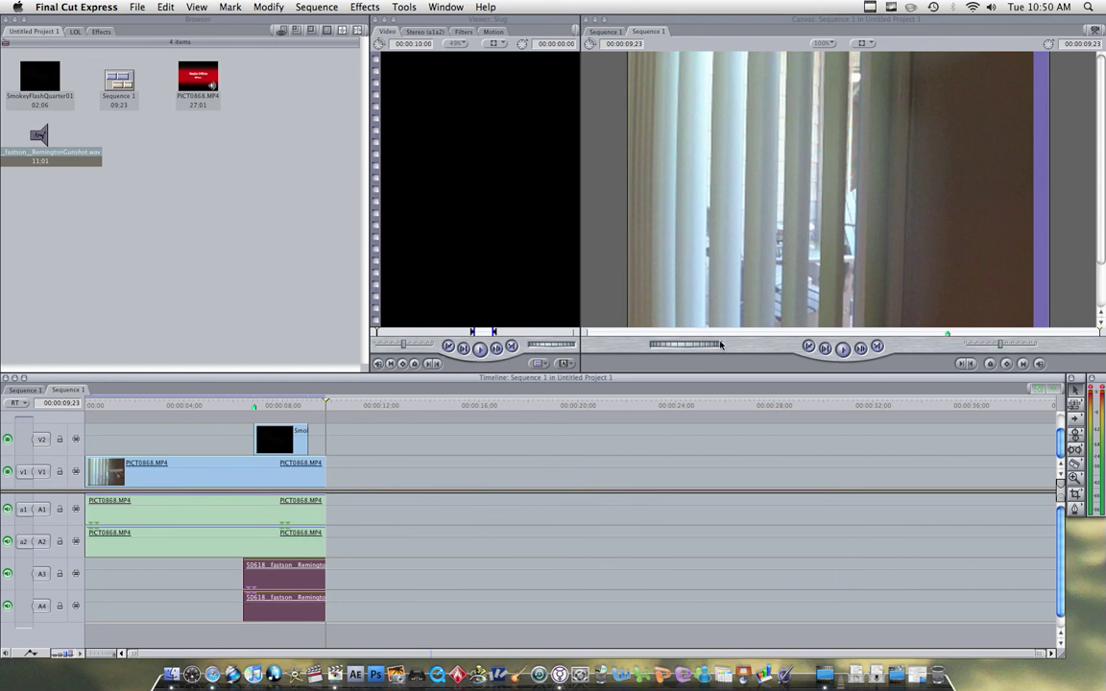
left_click_drag(721, 345, 714, 350)
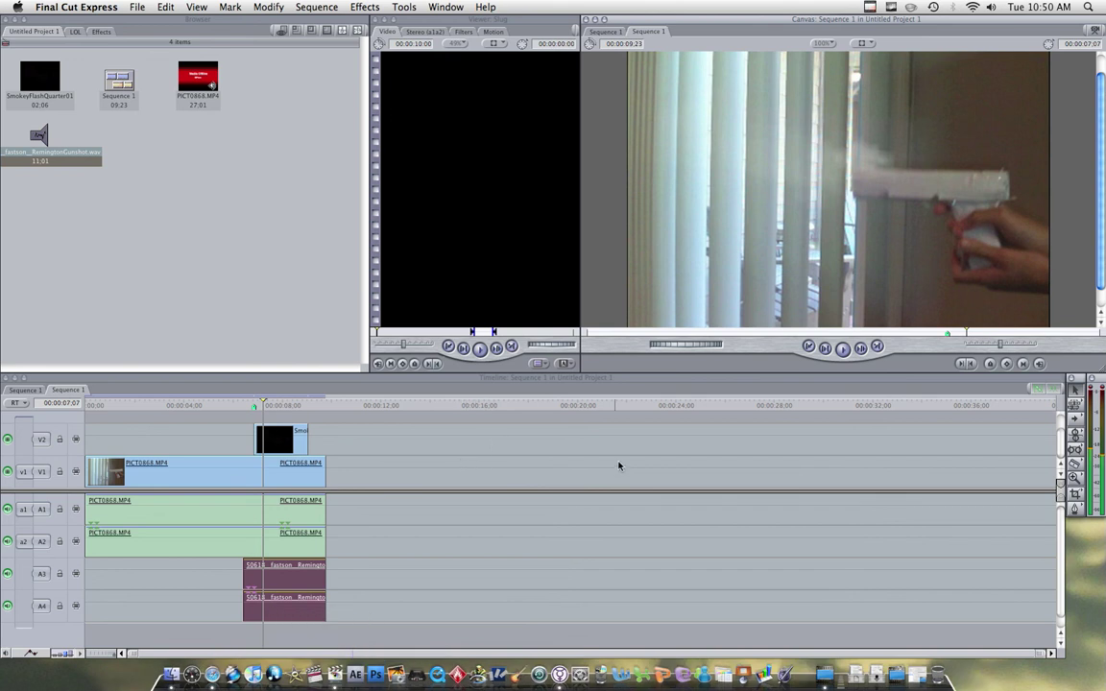
left_click(933, 555)
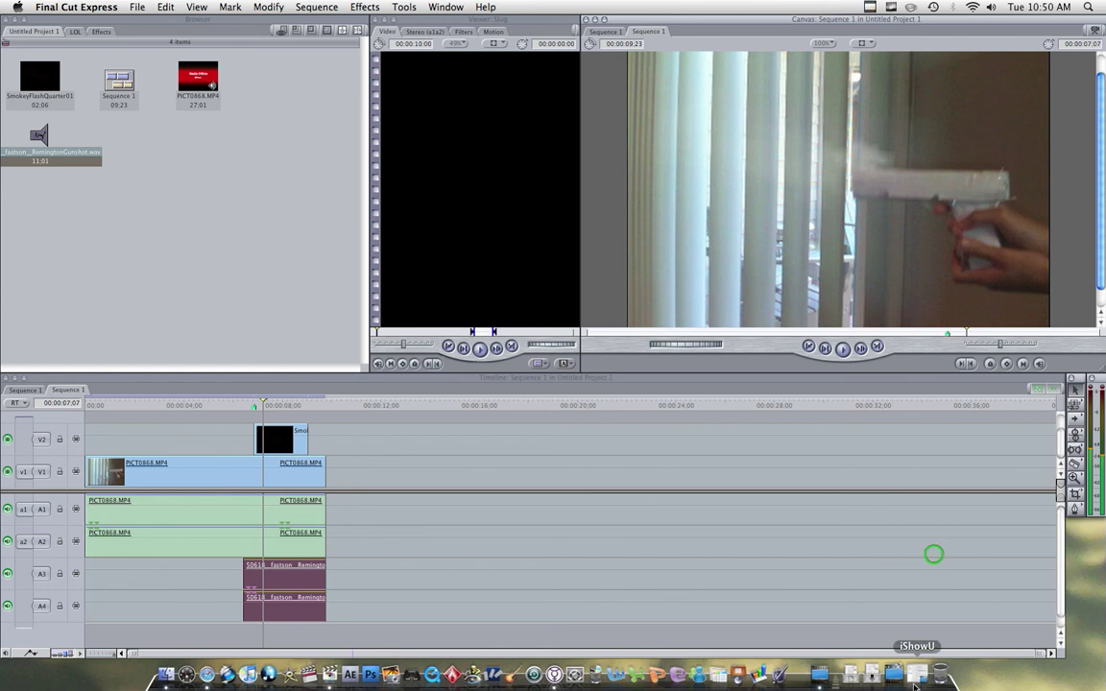